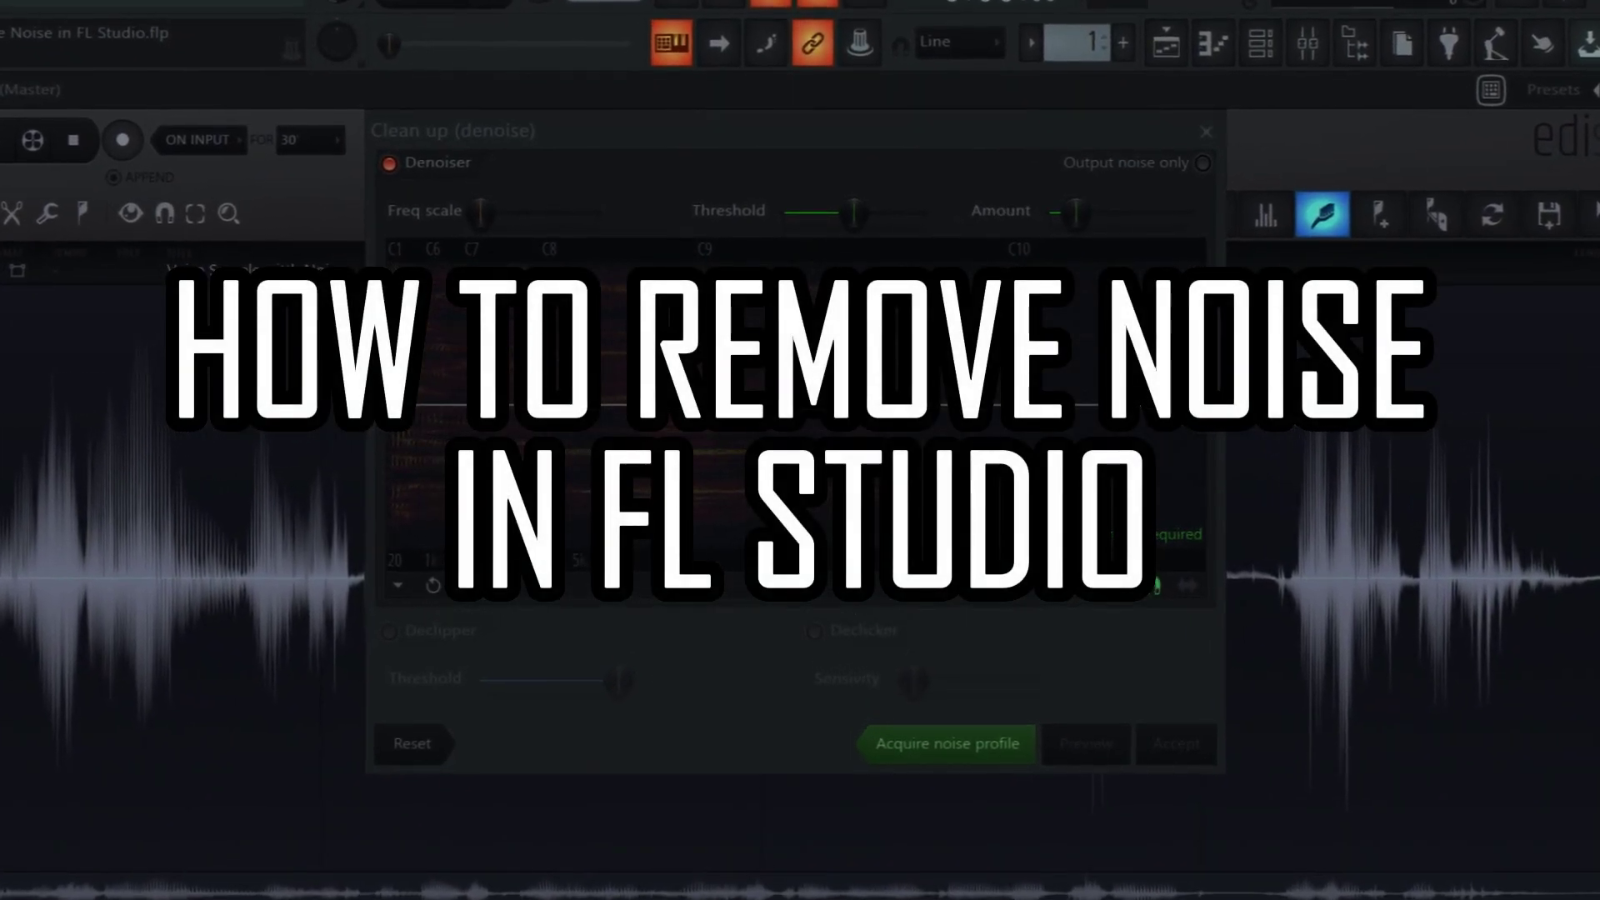
Step: Open the plugin list for the empty effect slot 4 on mixer Insert 1
left_click(223, 180)
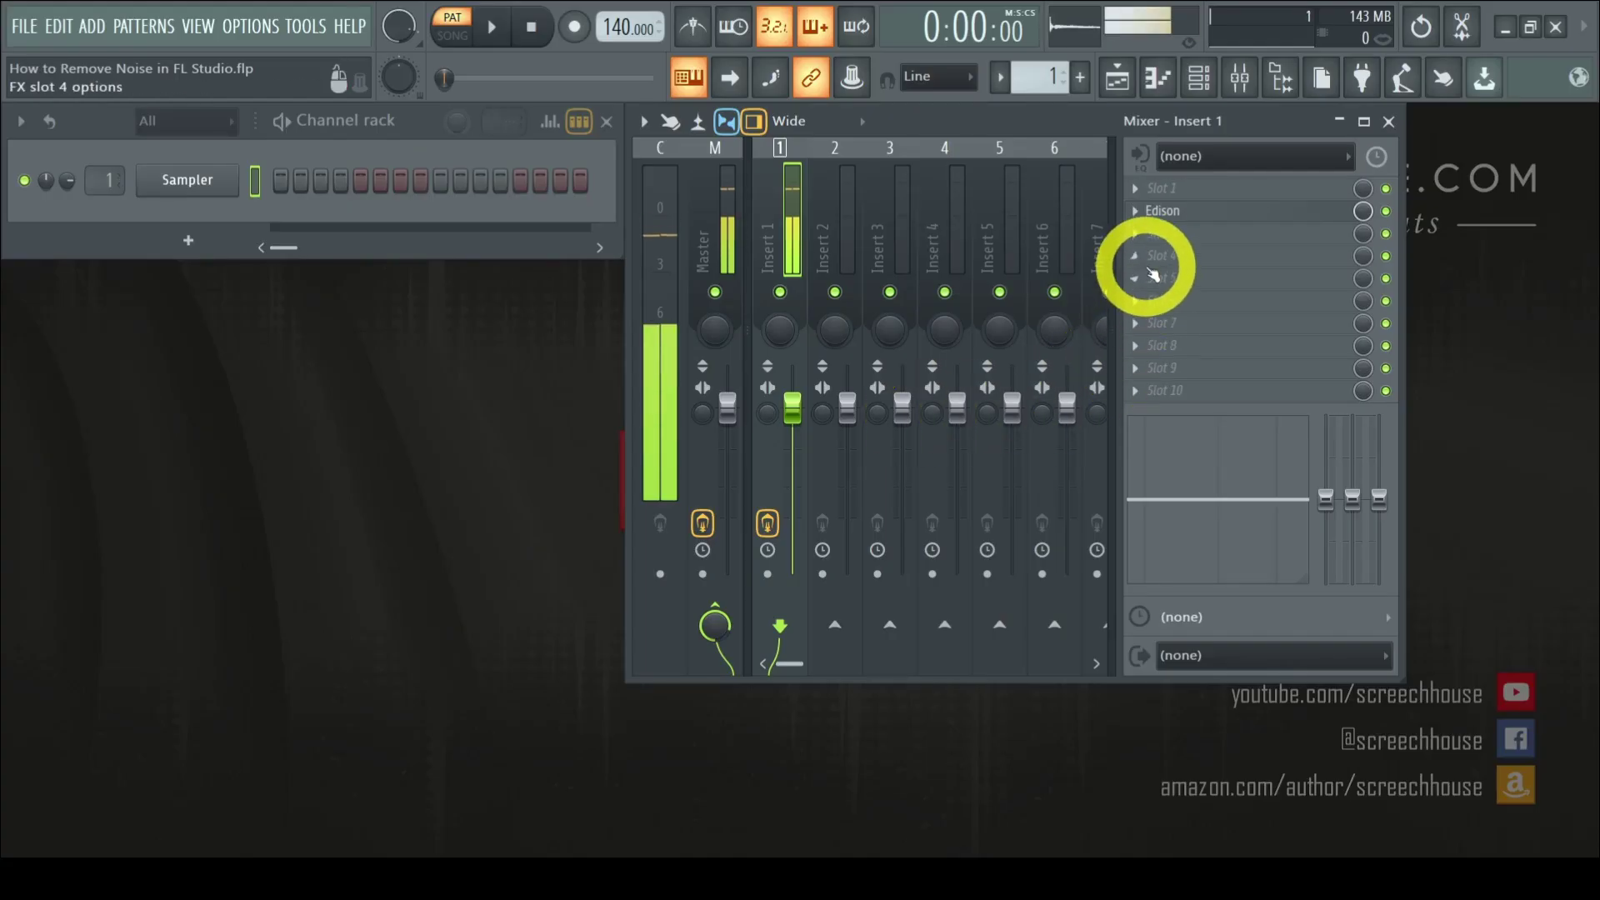
Step: Load Fruity Limiter into slot 4, then denoise the Edison recording with Clean up and accept
left_click(1153, 273)
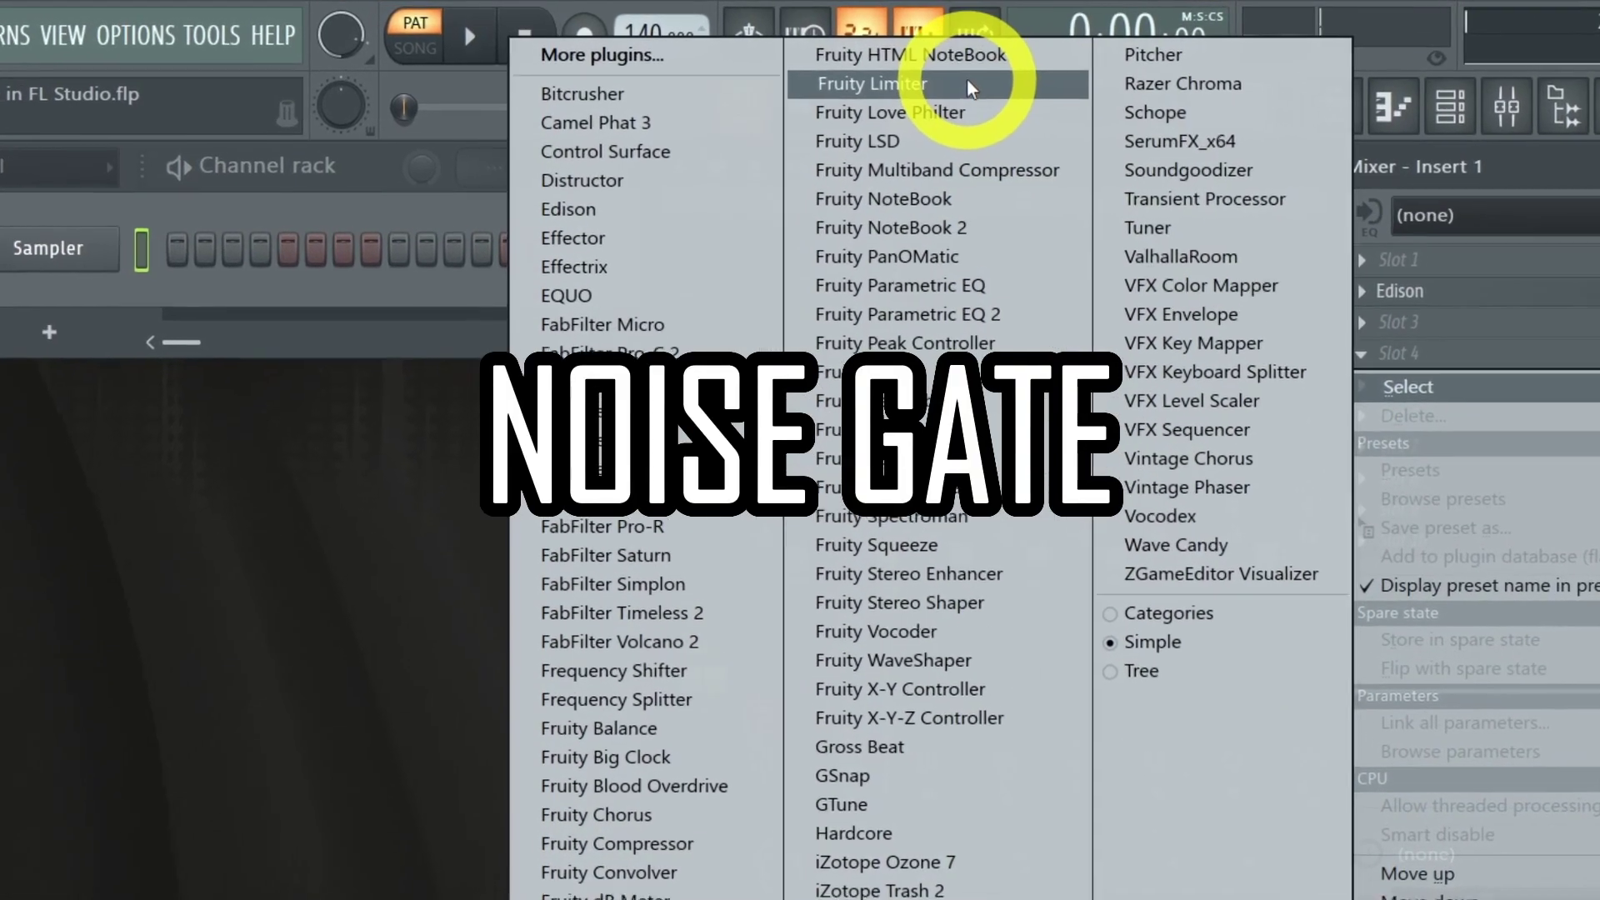
left_click(754, 62)
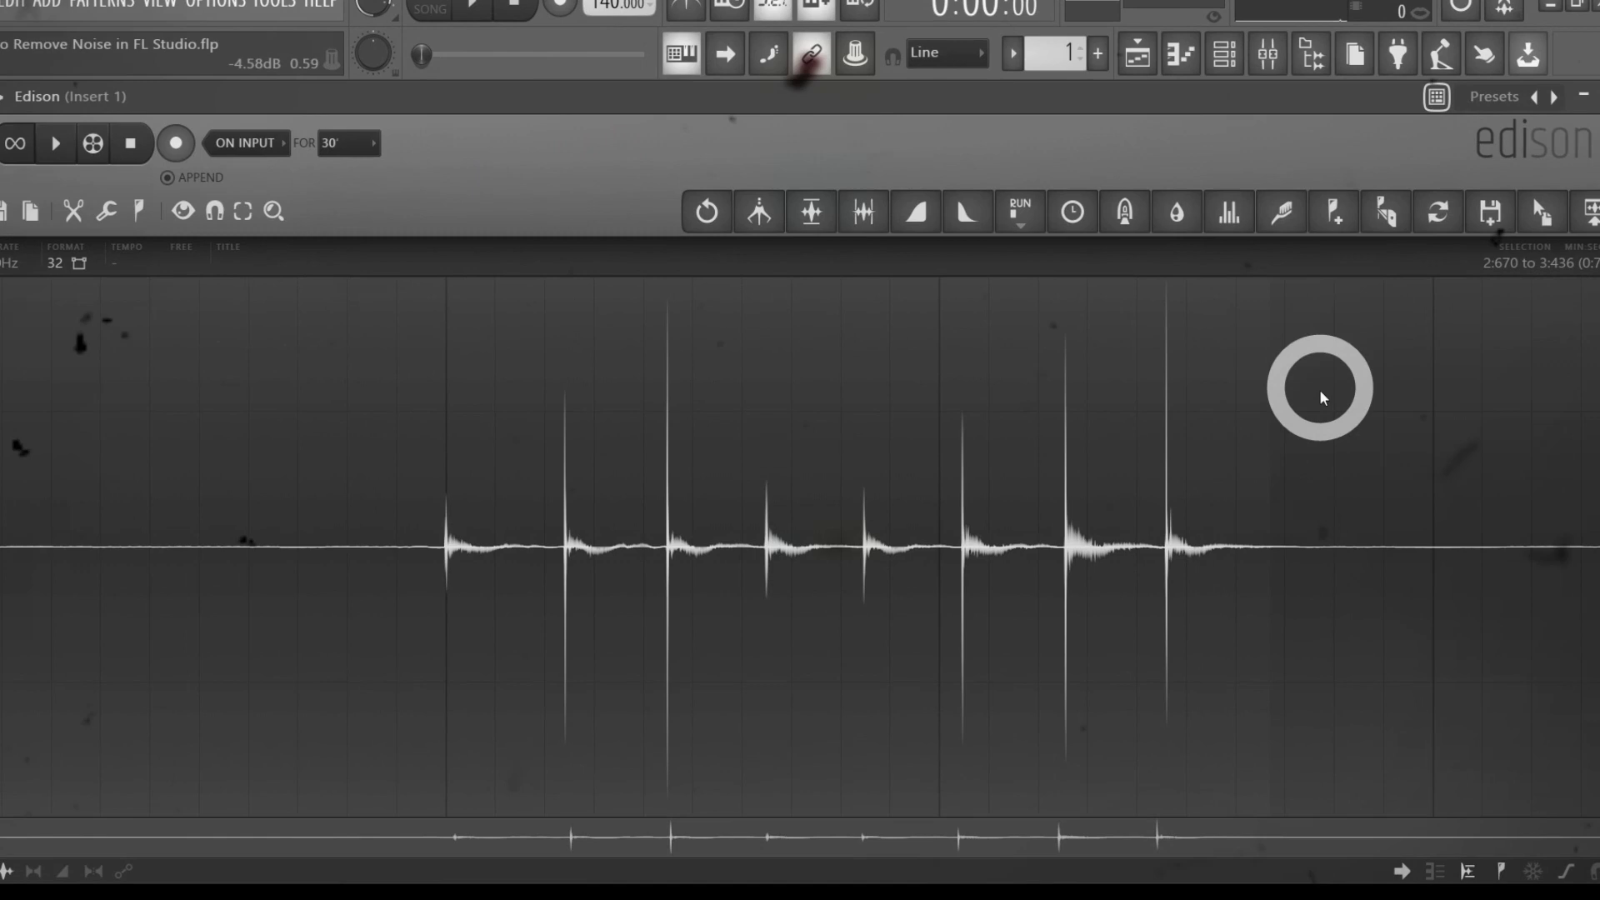
left_click(1282, 212)
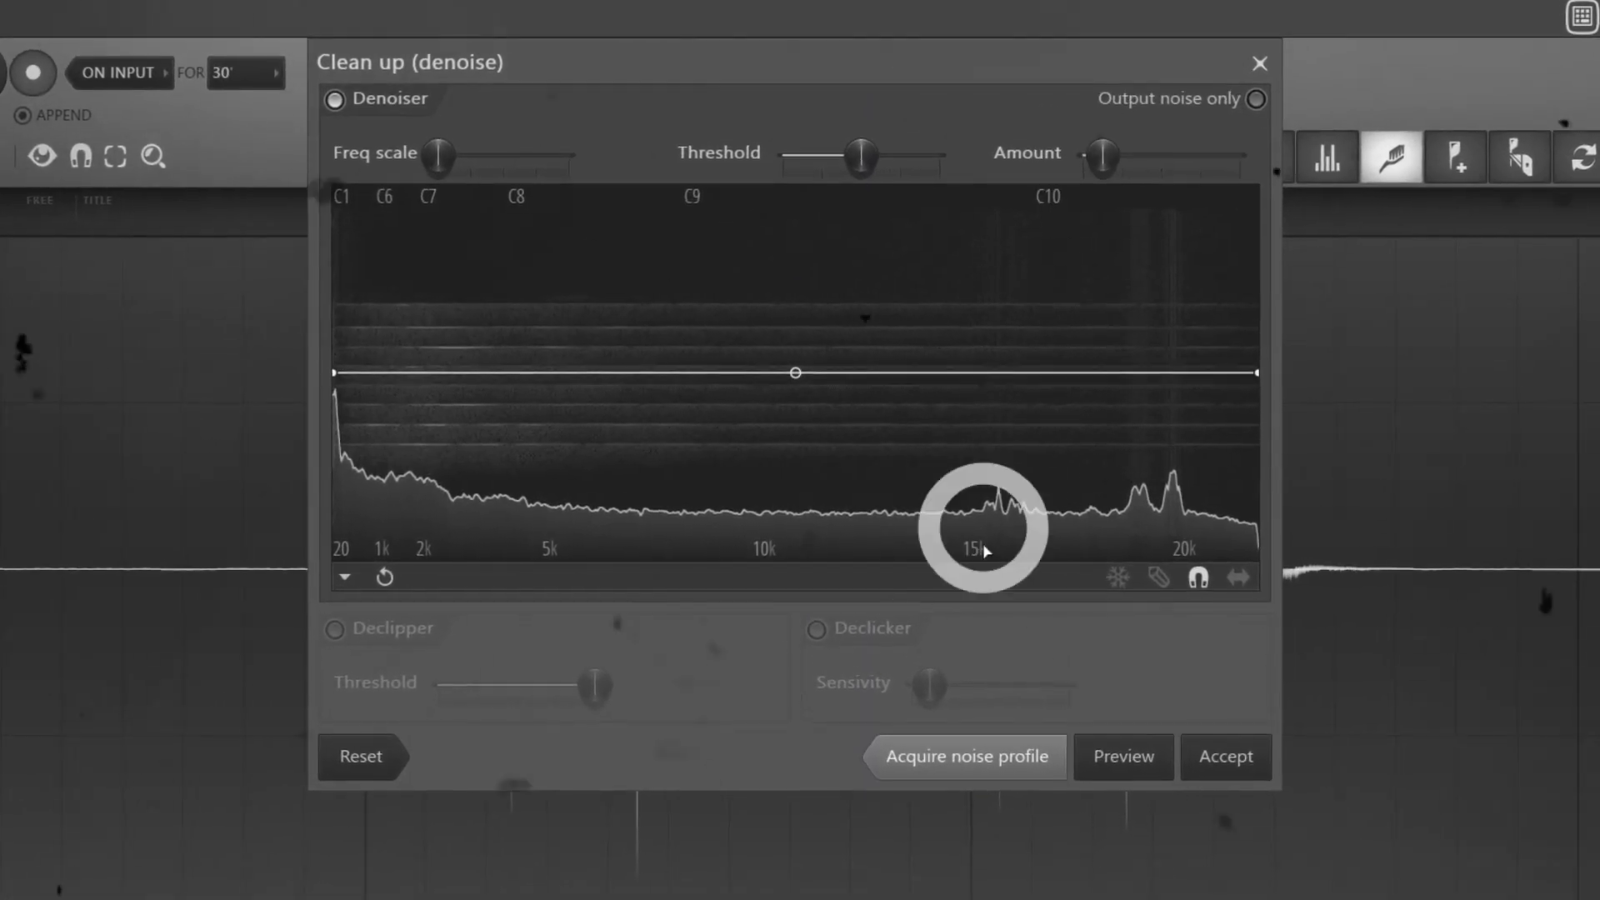
left_click(1223, 755)
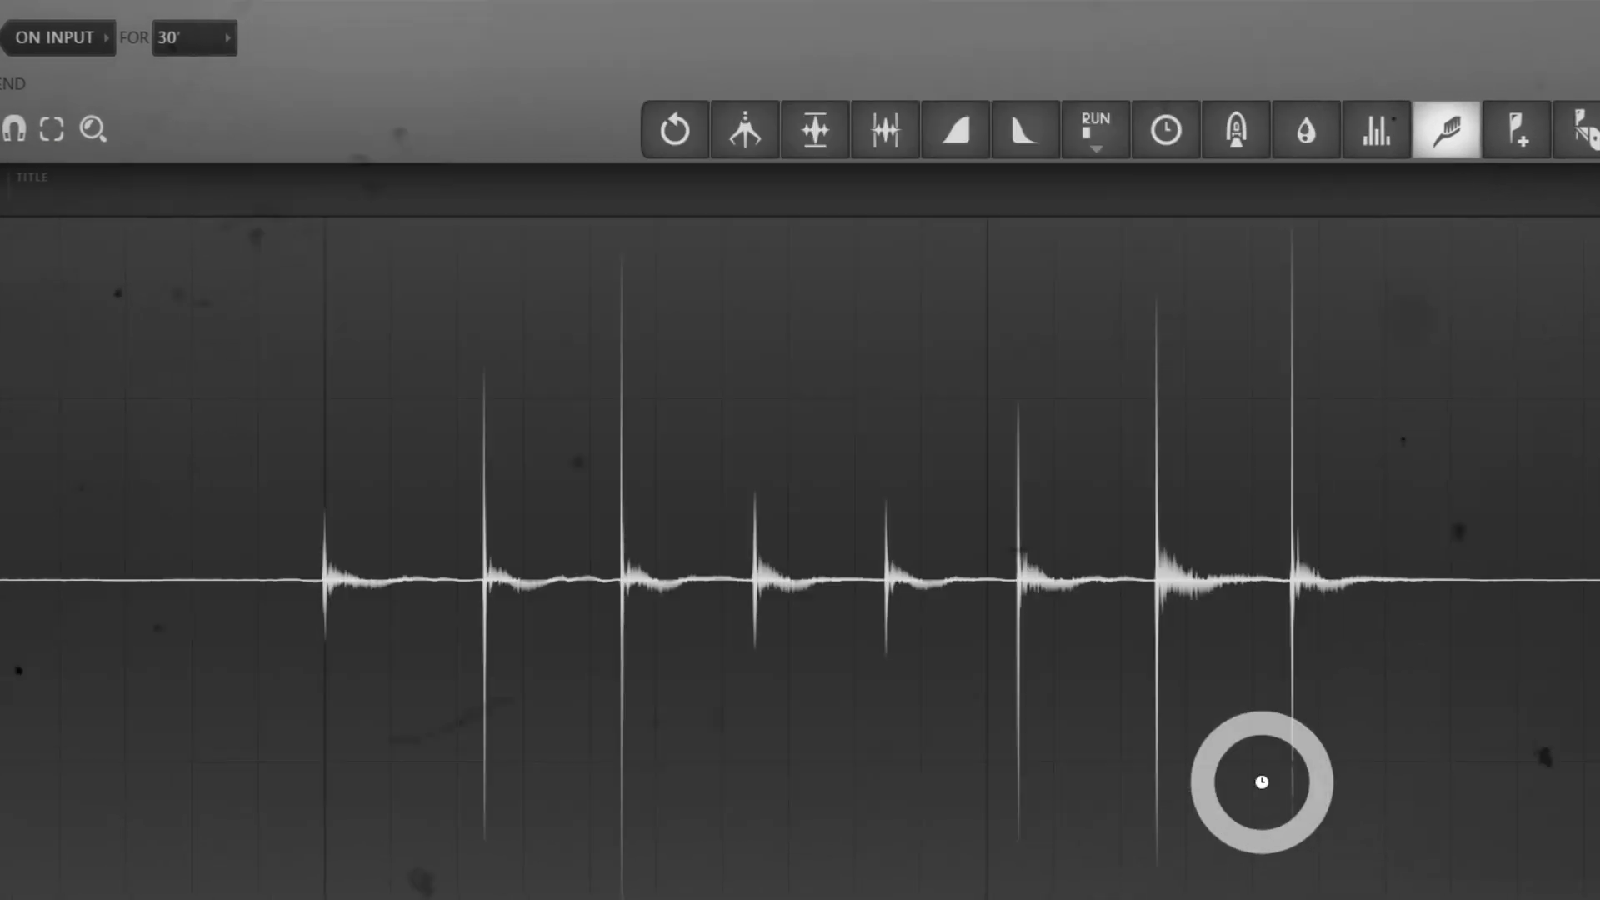
left_click(1197, 454)
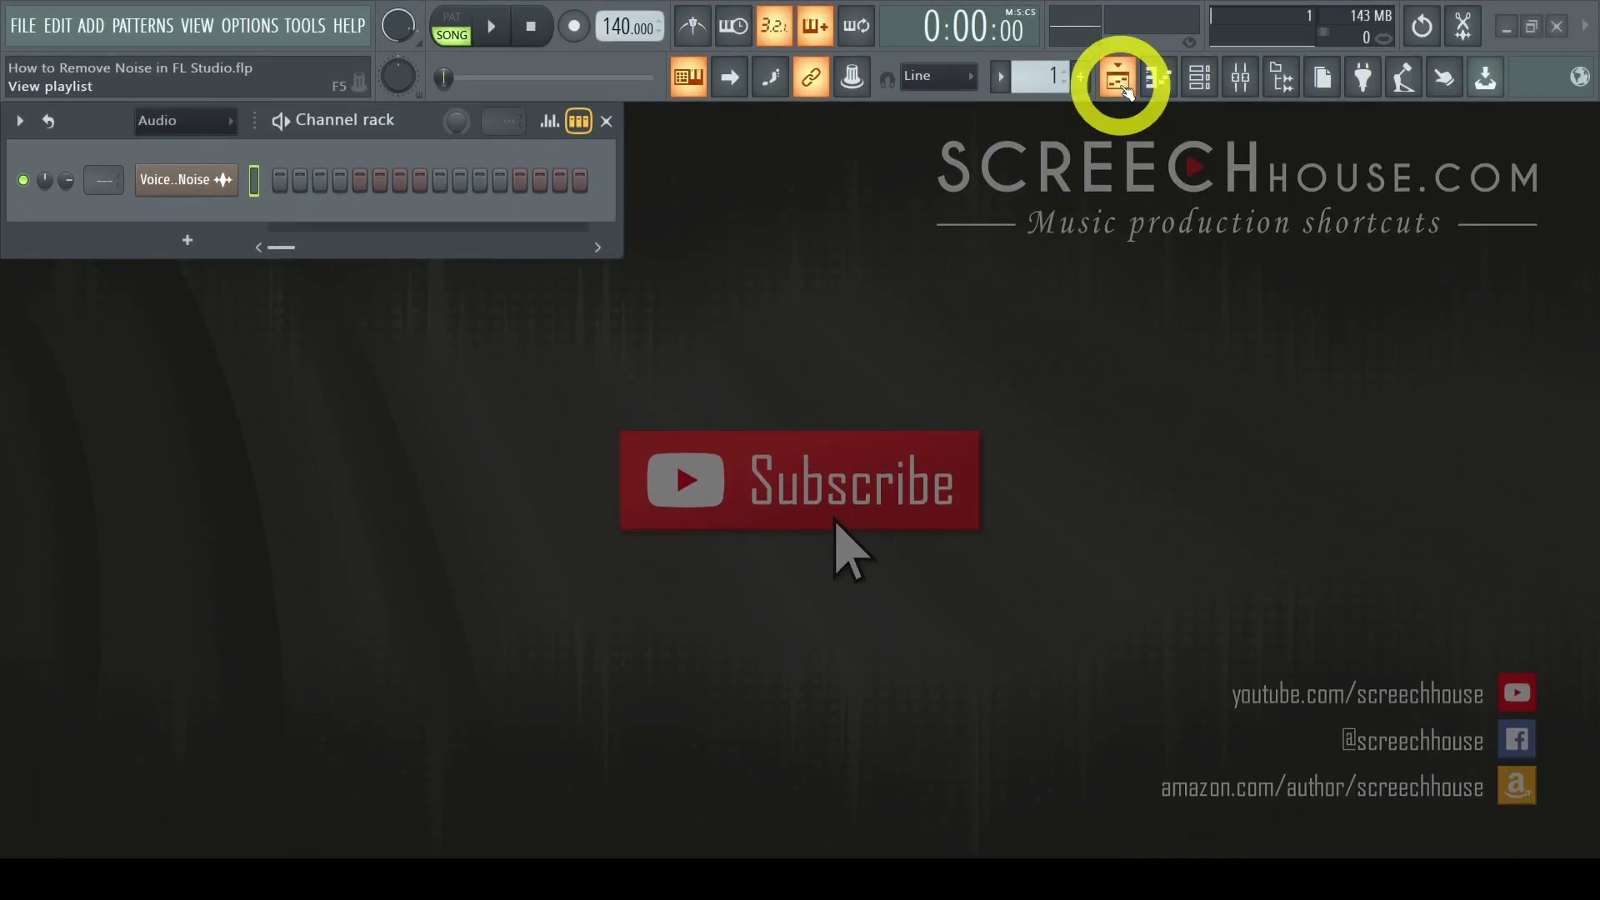
Step: Show the playlist and play, then stop, the noisy 'Voice Sample with Noise' clip
left_click(1119, 79)
left_click(1014, 420)
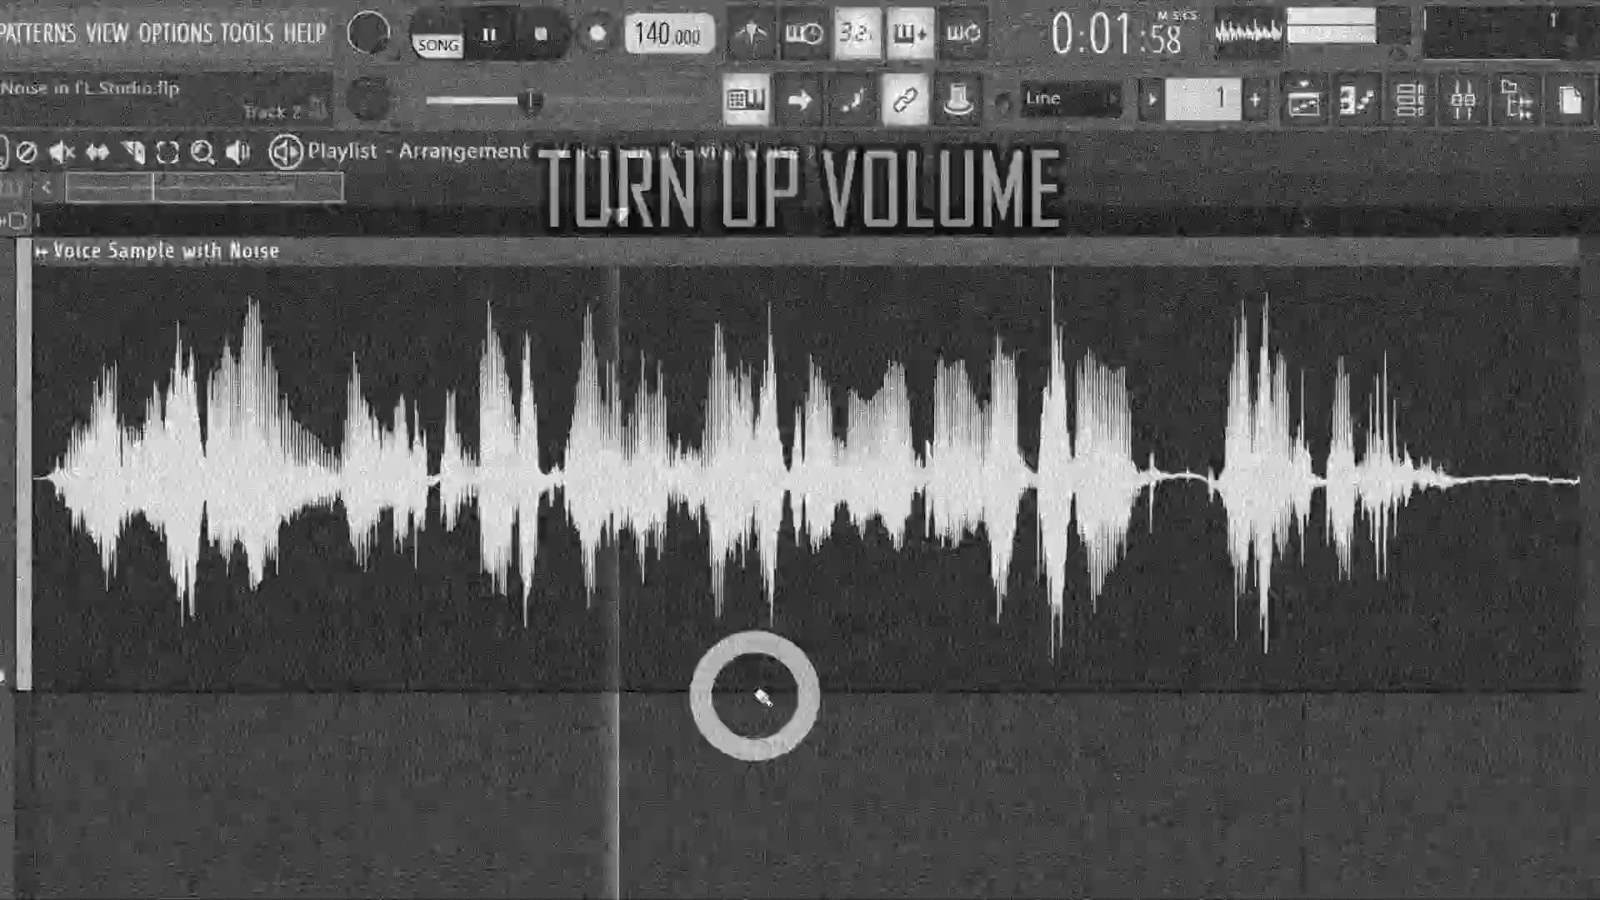
left_click(552, 41)
left_click(659, 372)
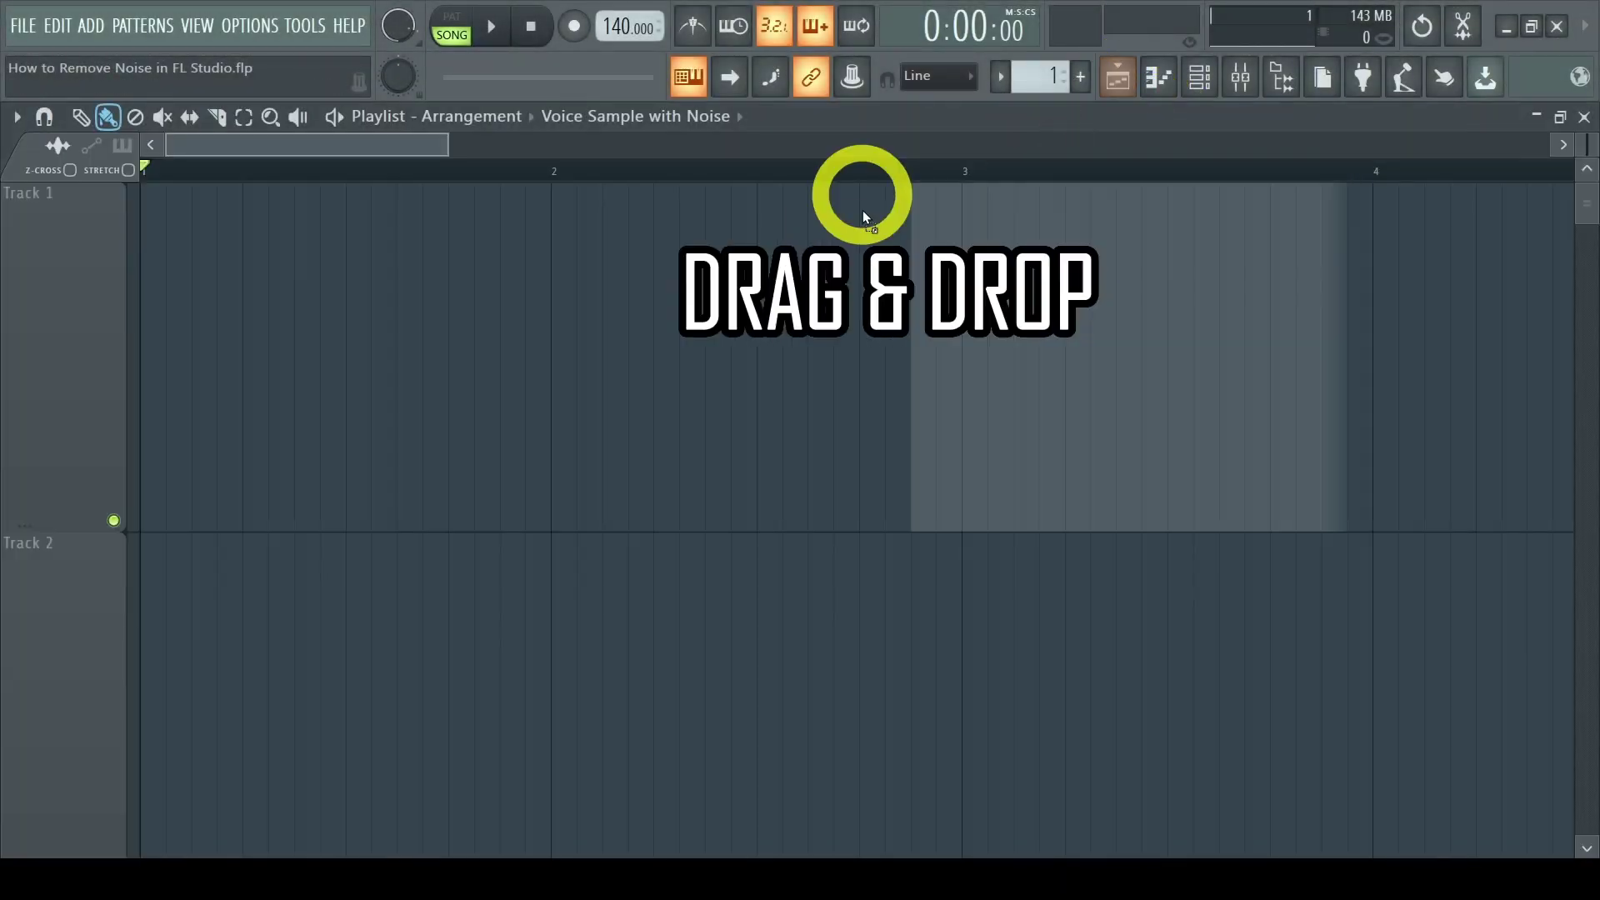
Step: Place 'Voice Sample with Noise' at bar 1 of Track 1 and open its channel settings
left_click_drag(861, 197, 167, 258)
left_click_drag(561, 250, 428, 192)
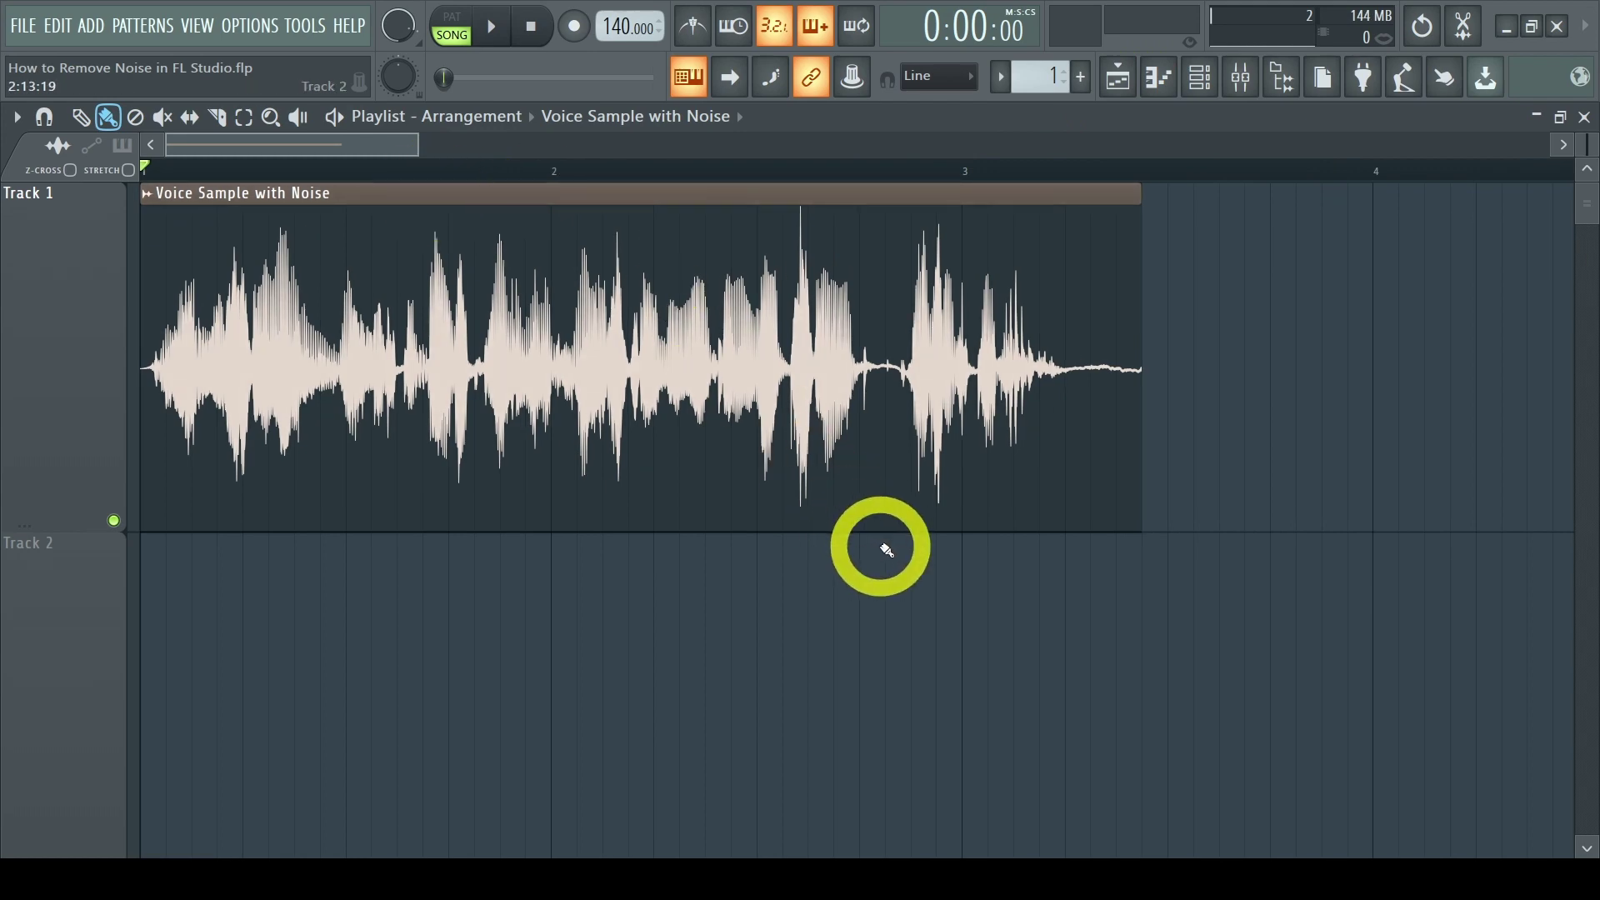
double_click(557, 286)
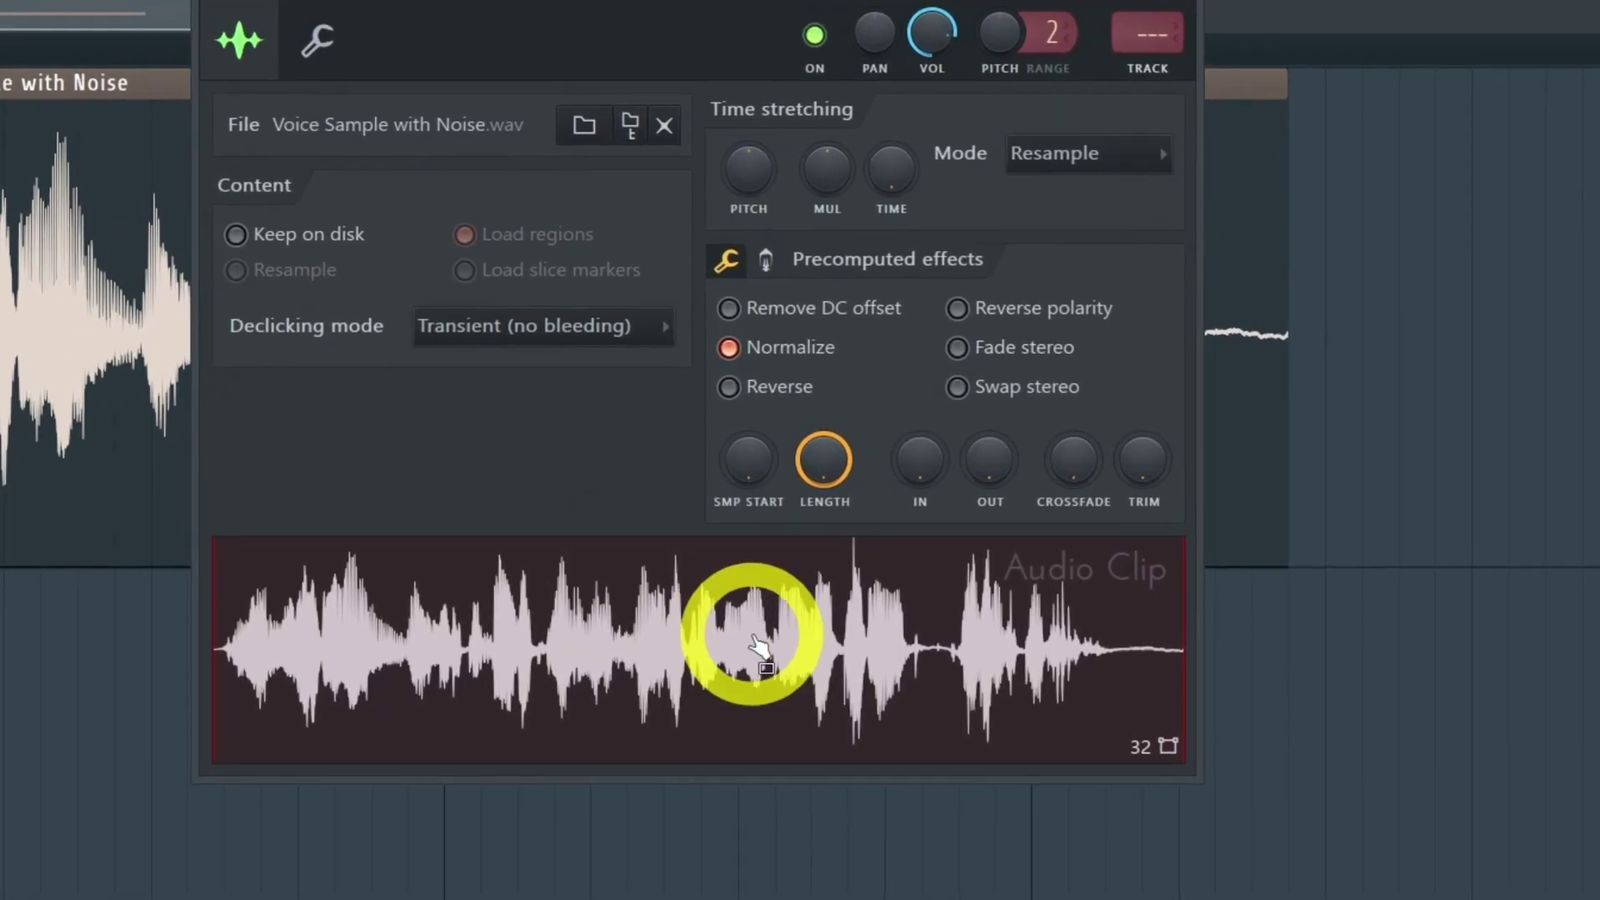
Step: Edit the clip's audio in Edison and normalize its volume
right_click(269, 763)
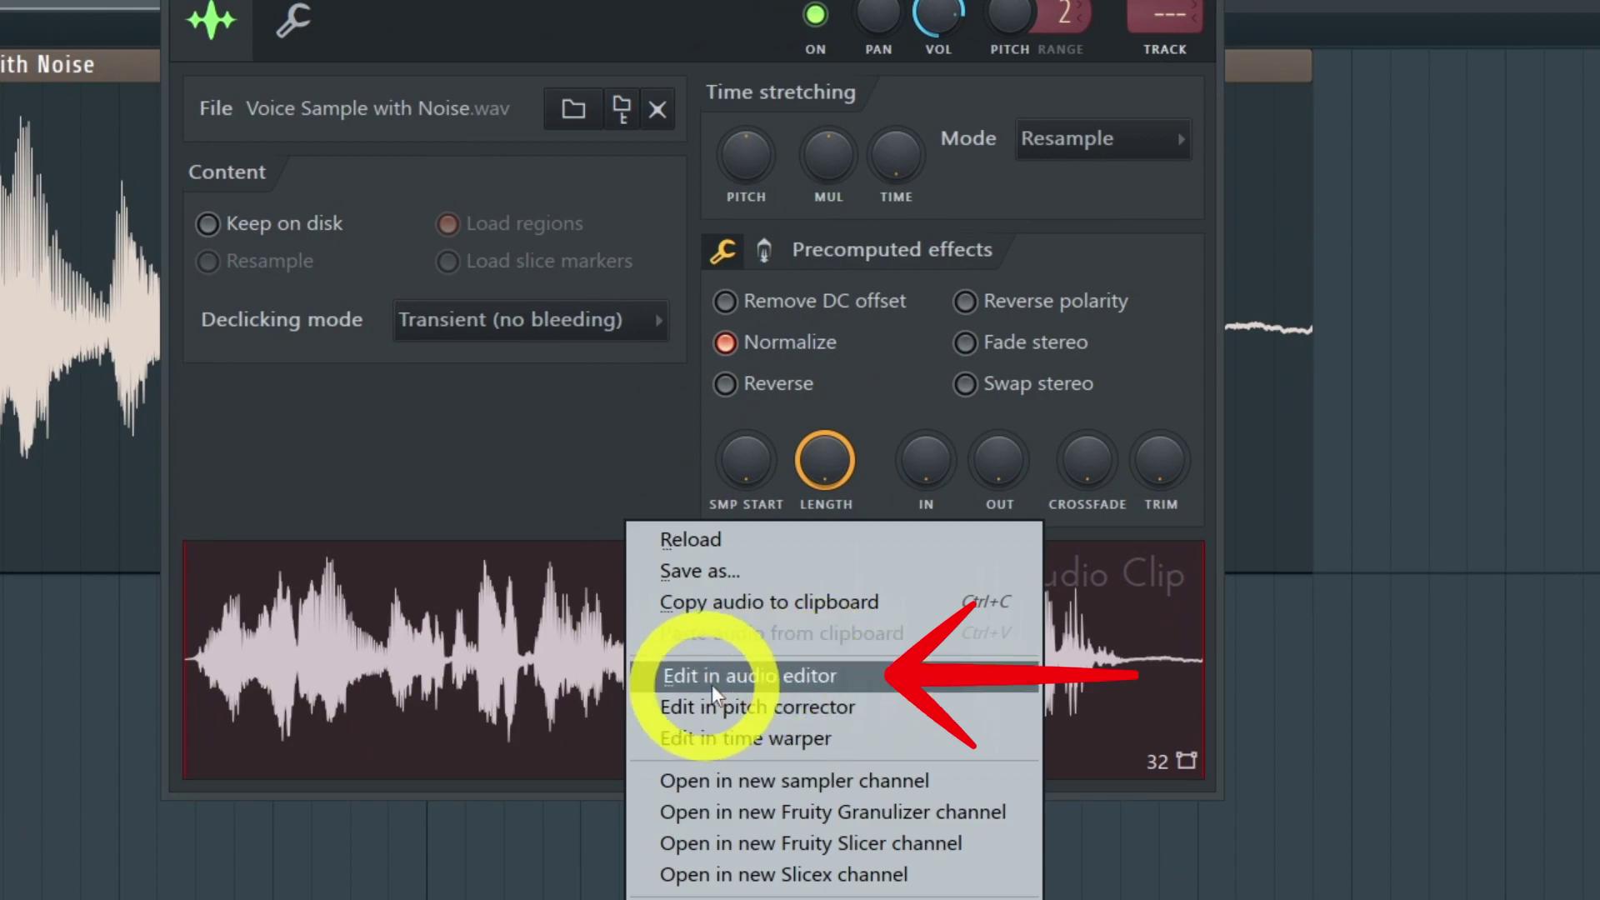
left_click(761, 679)
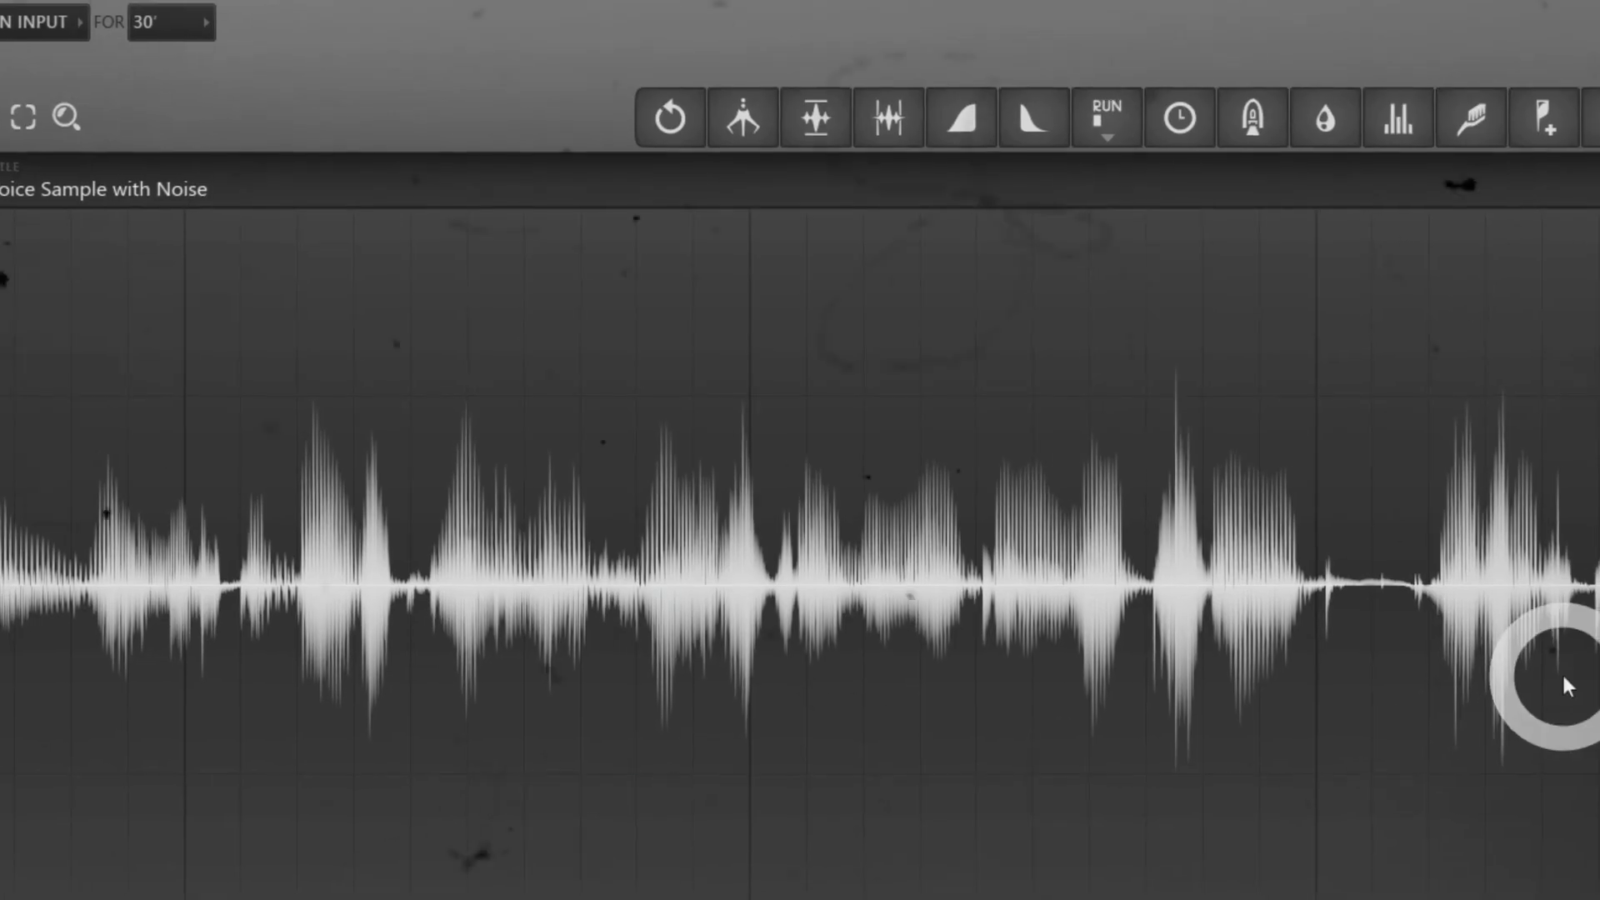
right_click(1060, 338)
left_click(358, 369)
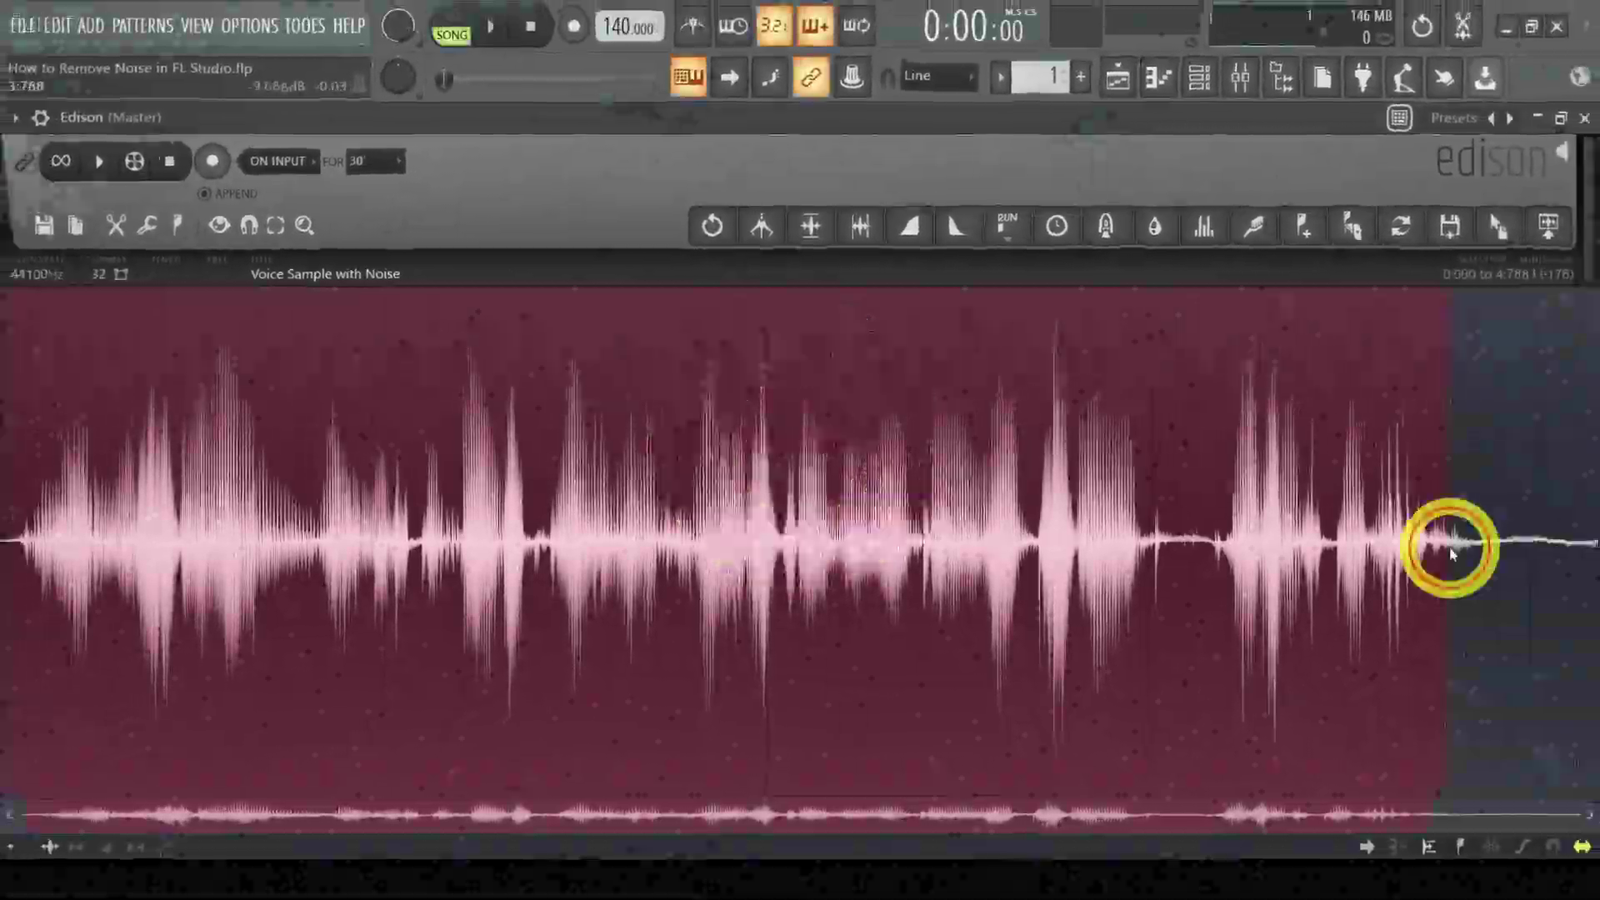
left_click(1211, 541)
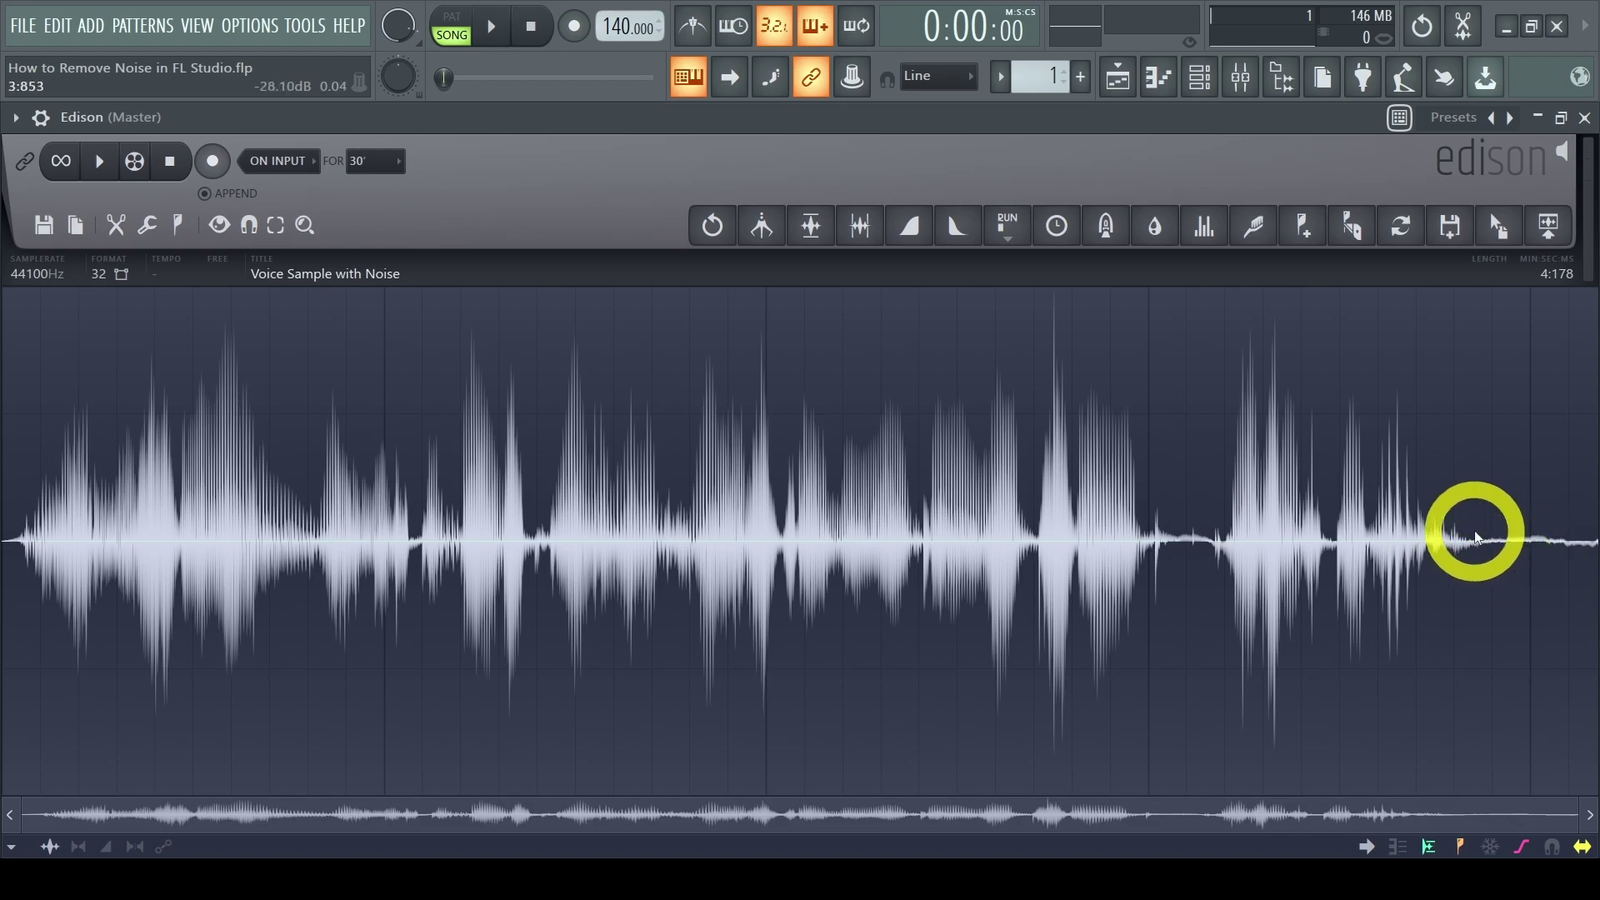
Step: Select the quiet 3:860–4:178 tail, audition it, and capture it as the noise profile
left_click_drag(1478, 537, 1593, 533)
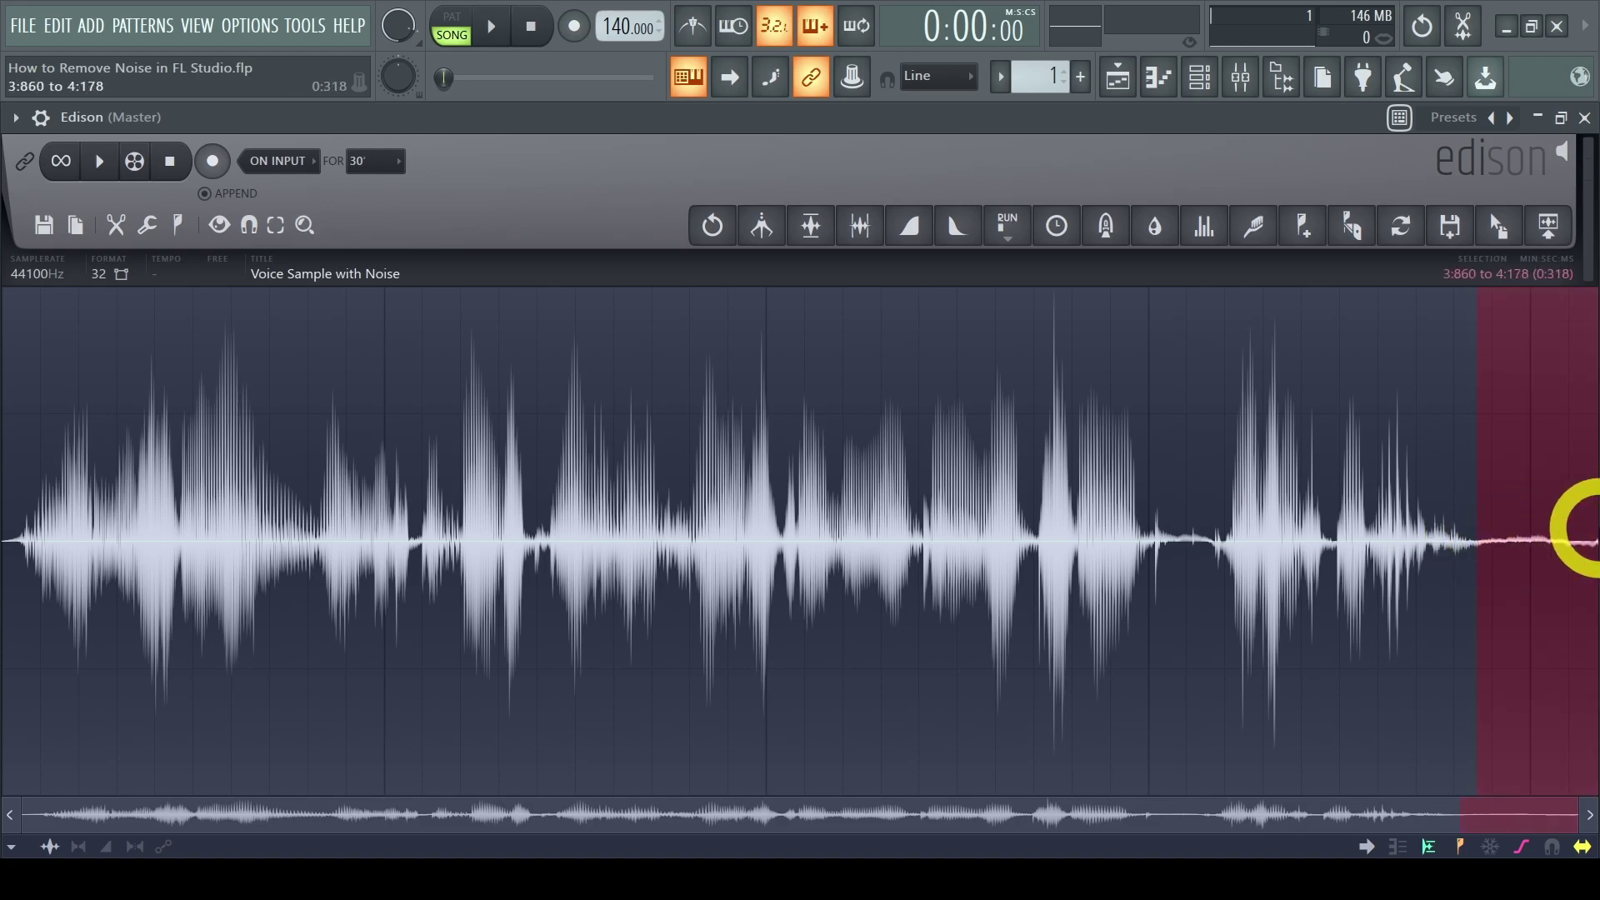
left_click(100, 162)
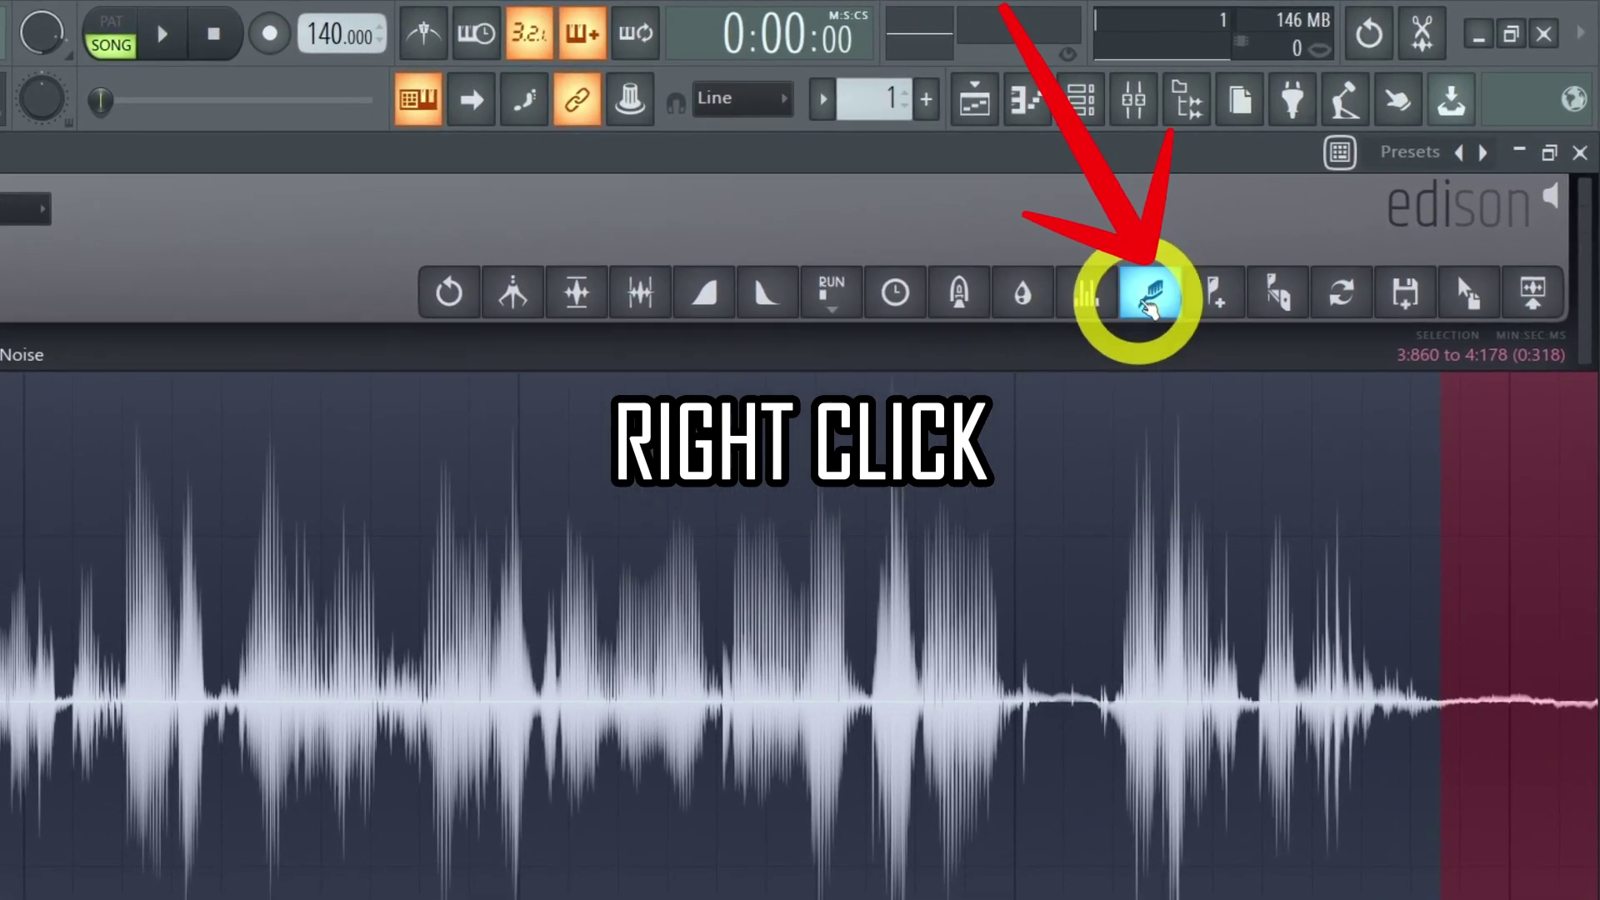
right_click(1149, 298)
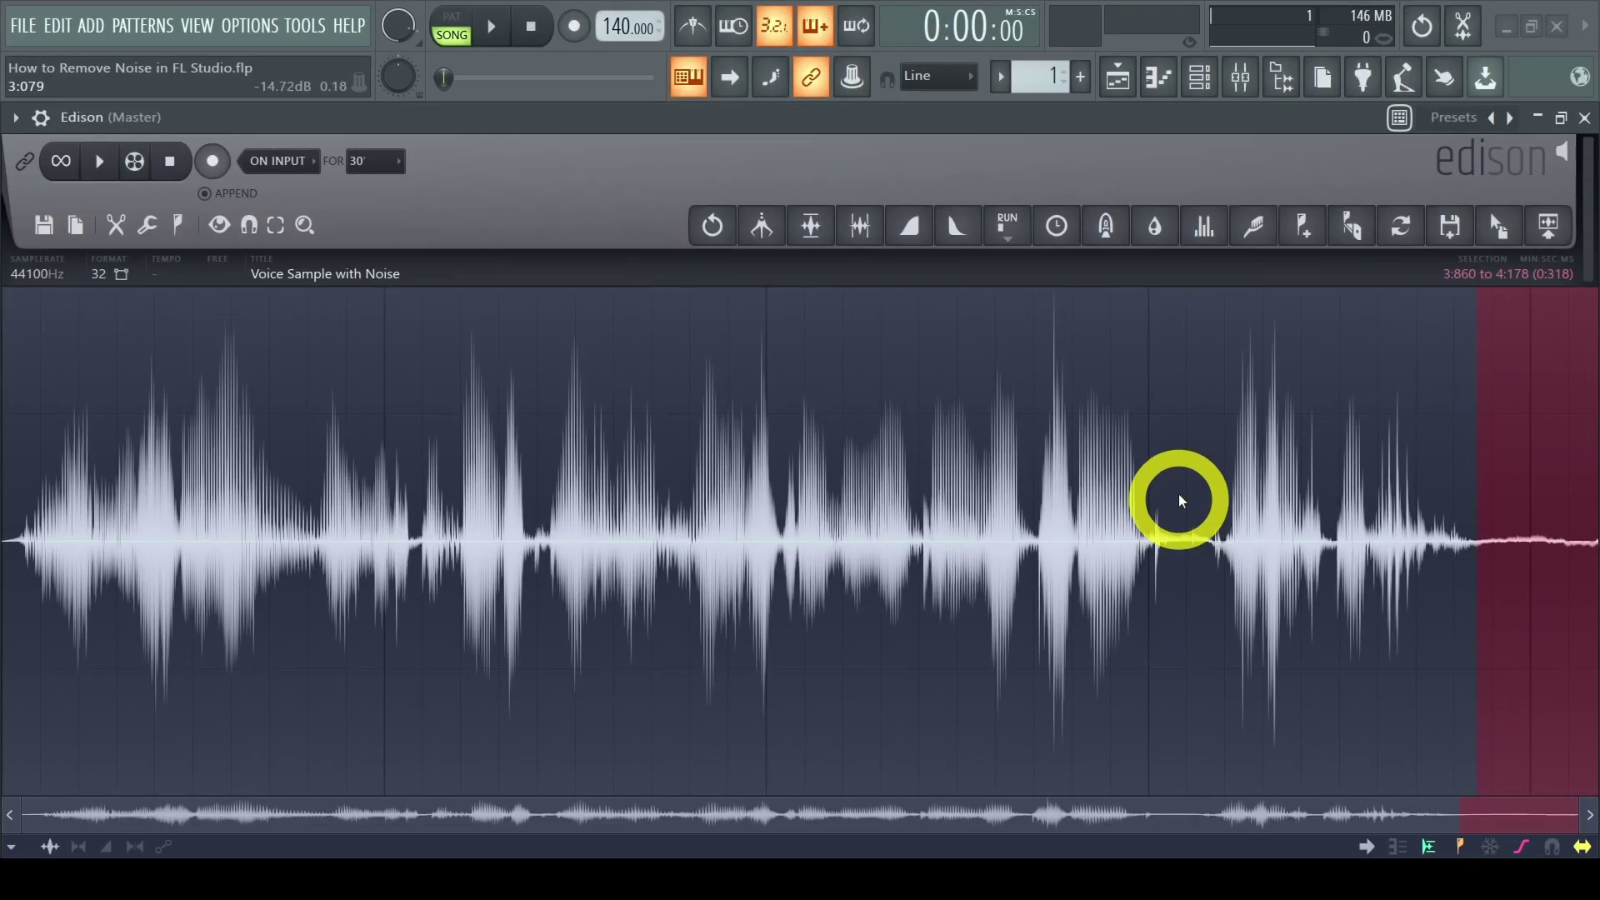
Step: Select the whole sample from 0:000 to 4:178 and pick the denoise tool
left_click(968, 710, "shift")
left_click_drag(1179, 475, 6, 508)
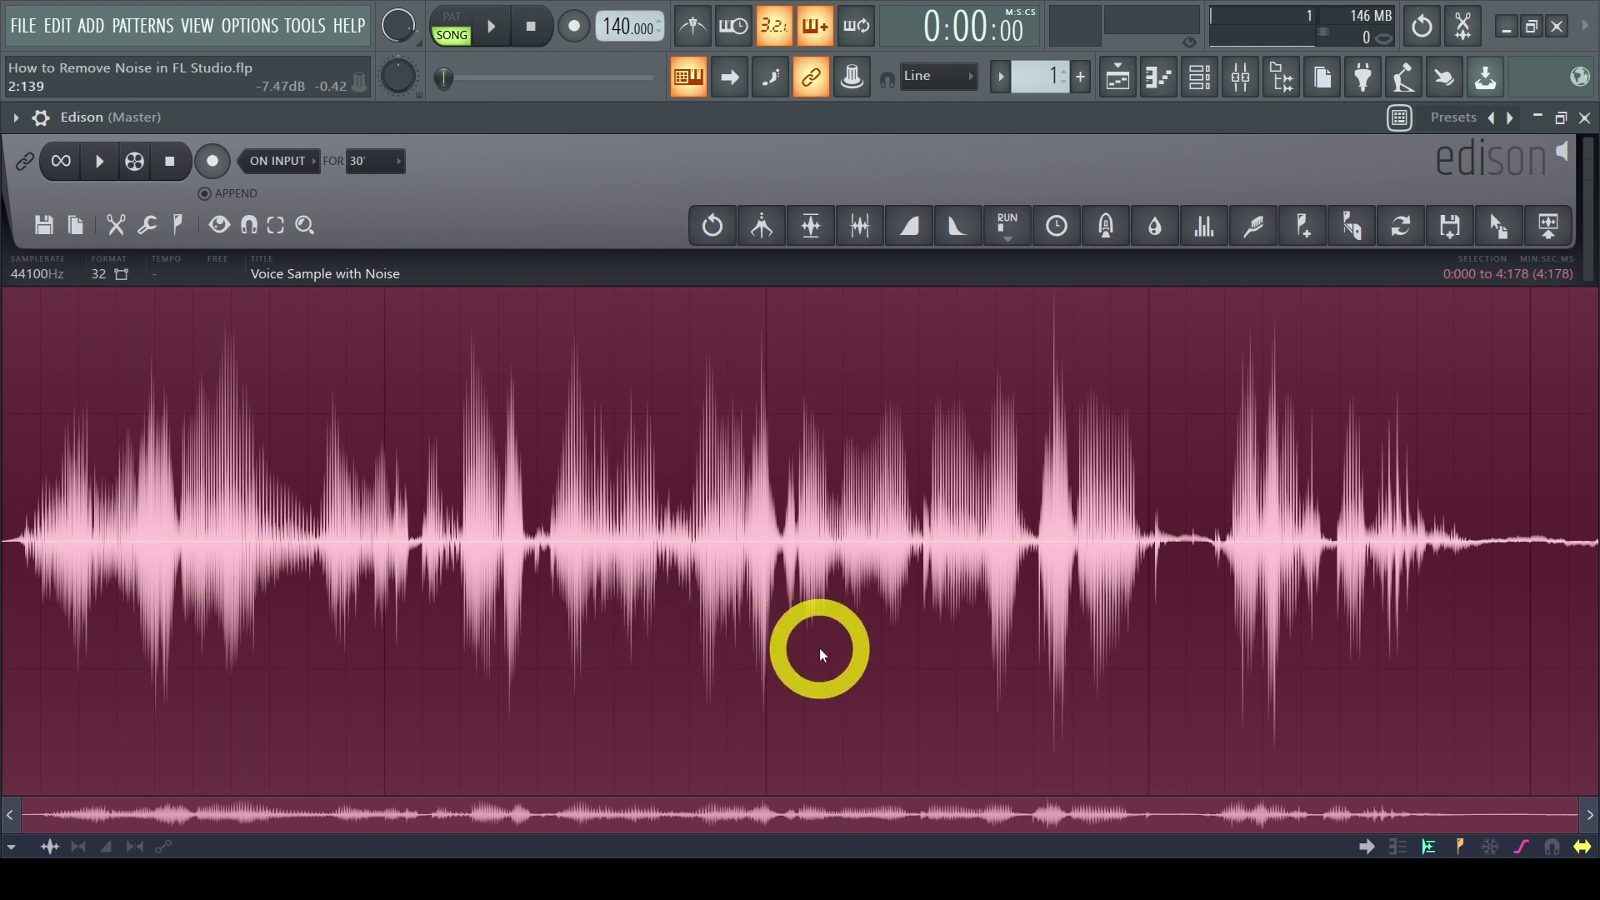
left_click(1257, 237)
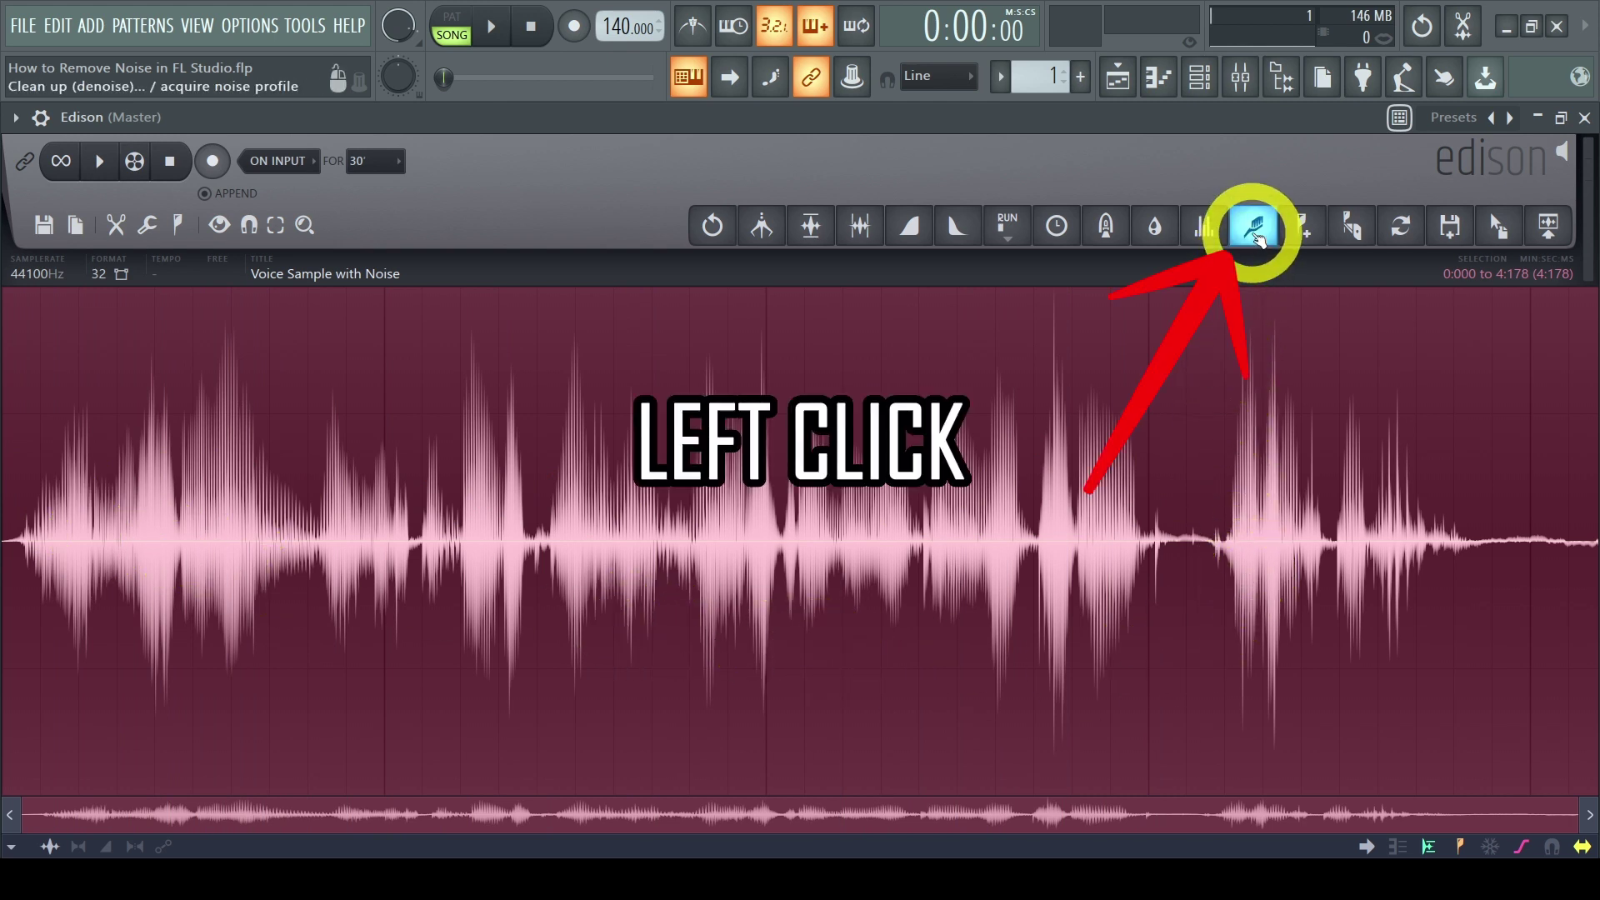
Step: Open Edison's Clean up (denoise) dialog on the sample with the acquired noise profile
left_click(1257, 237)
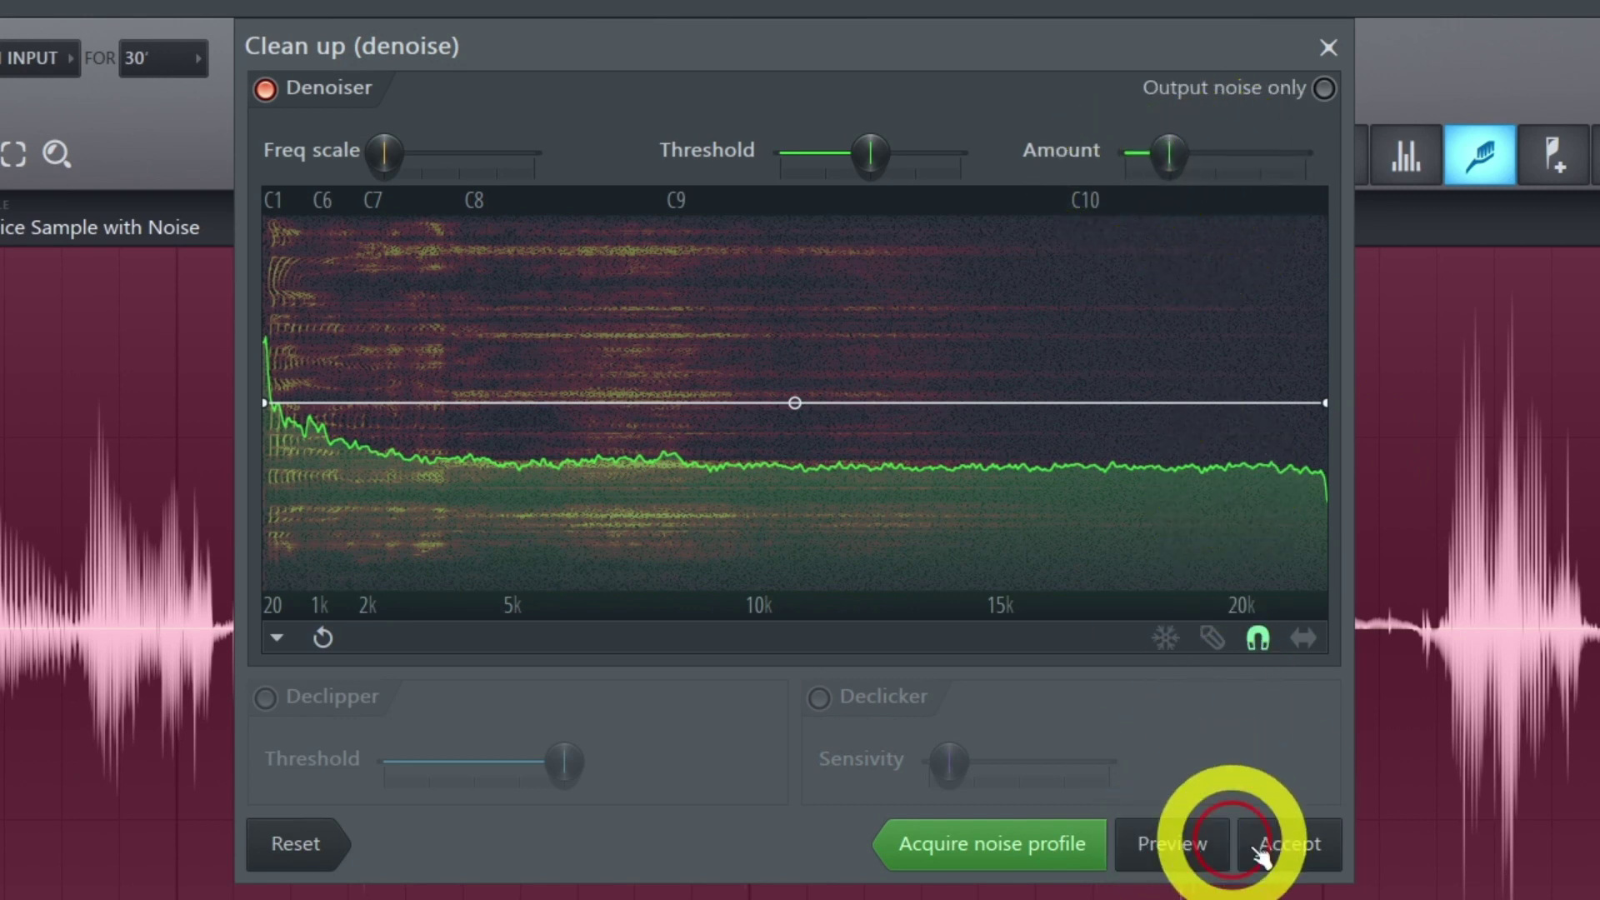
Step: Preview the denoiser at a strong Amount, then at about a third, and nudge it higher
left_click_drag(1169, 154, 1131, 167)
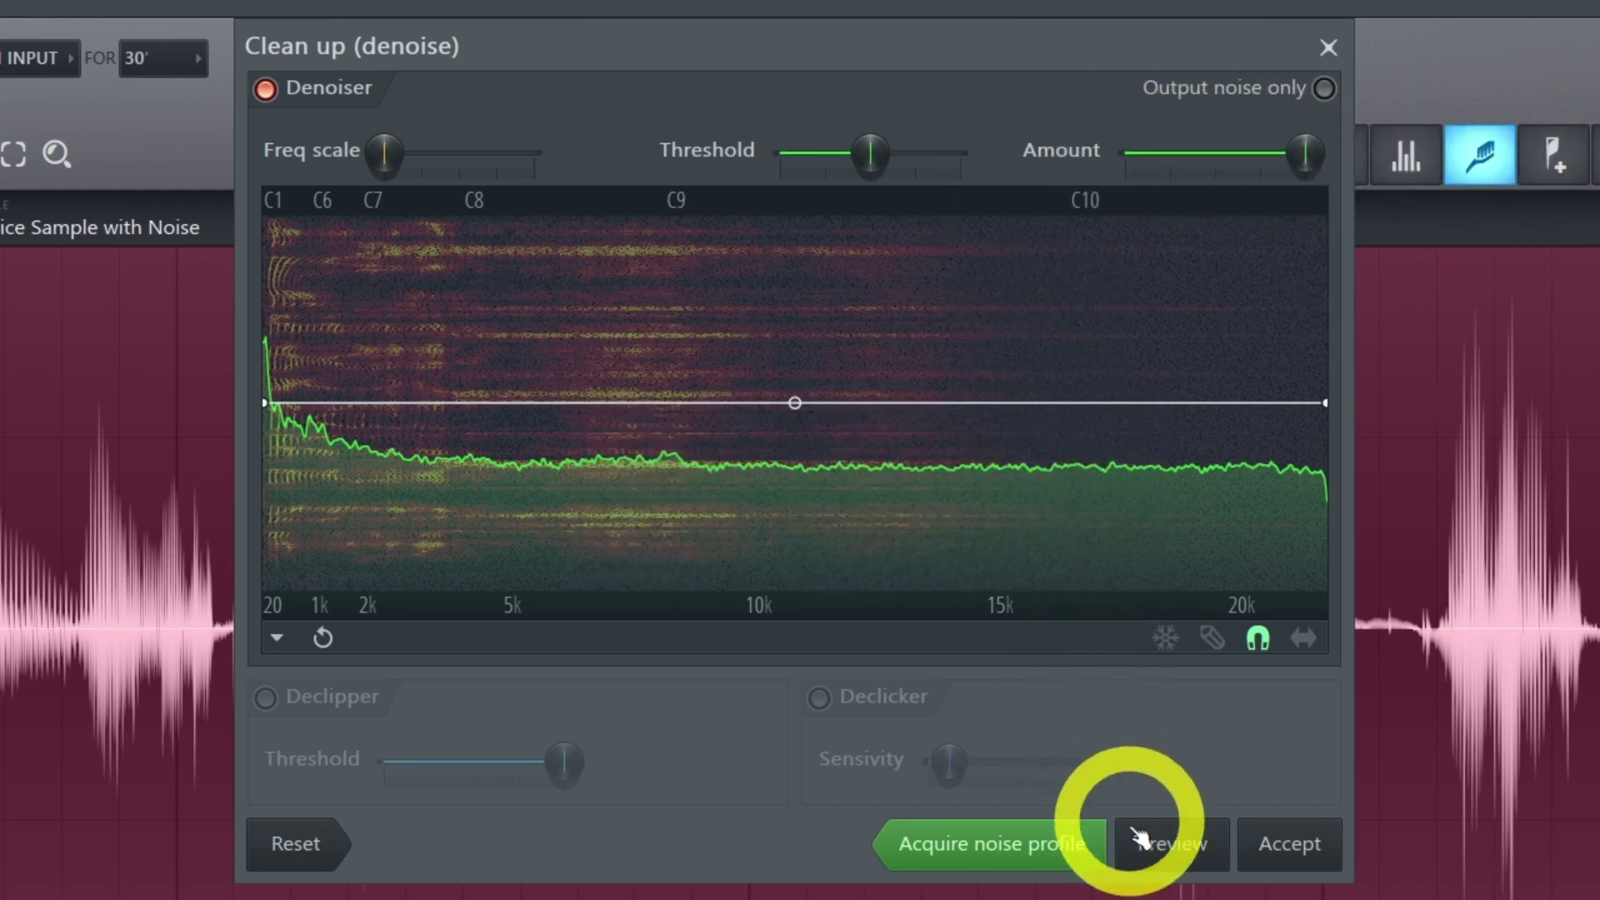
left_click(1160, 848)
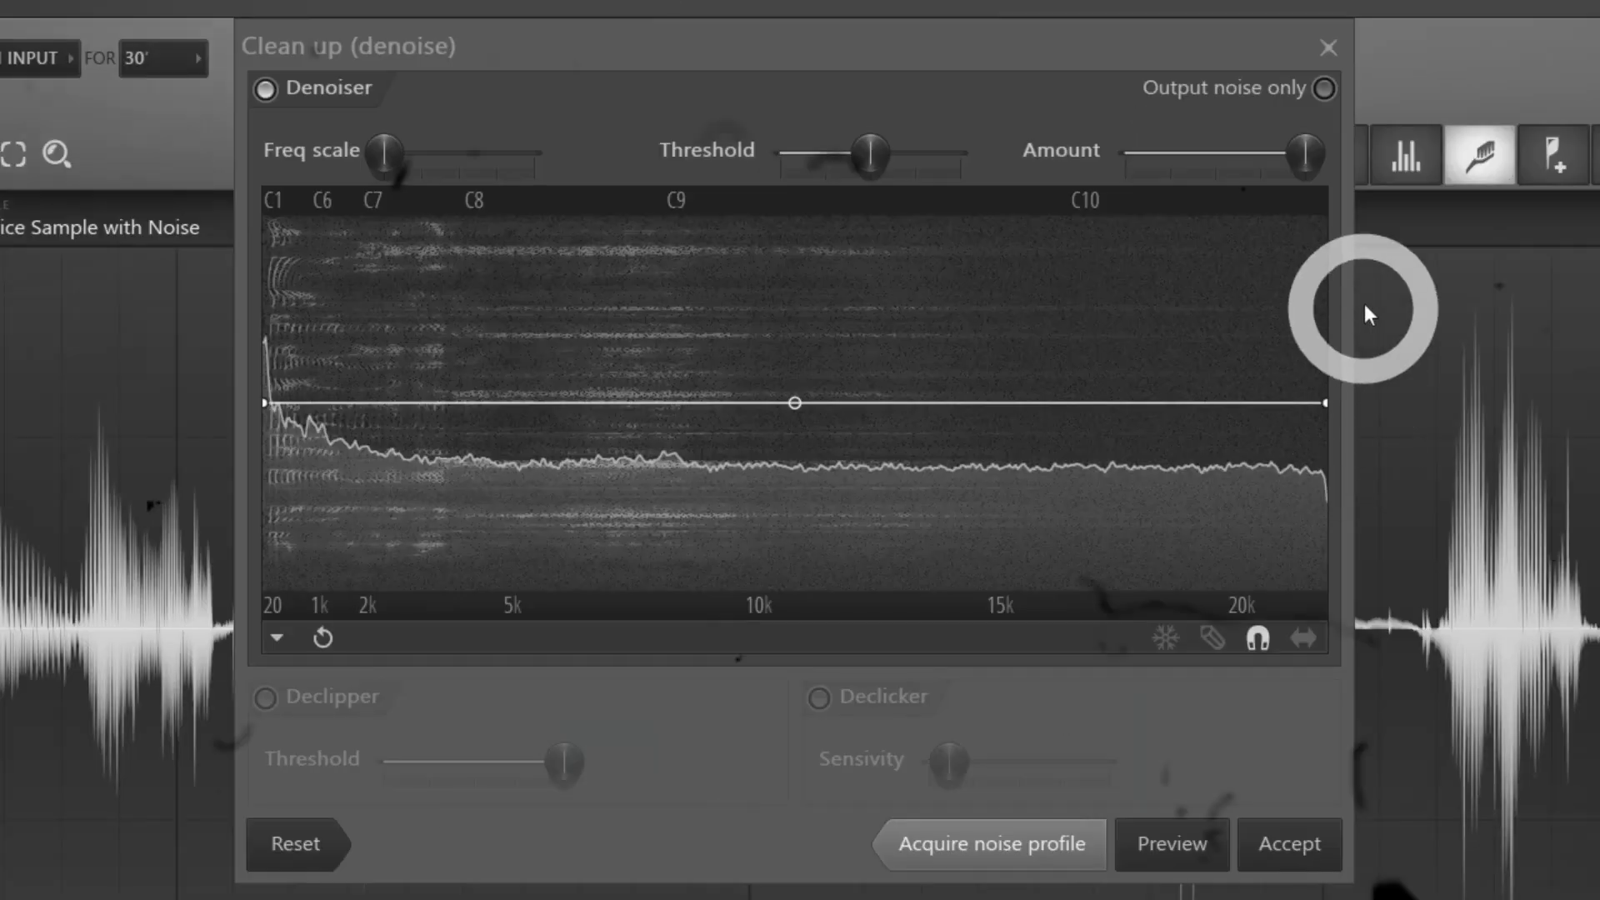
left_click_drag(1325, 167, 1200, 165)
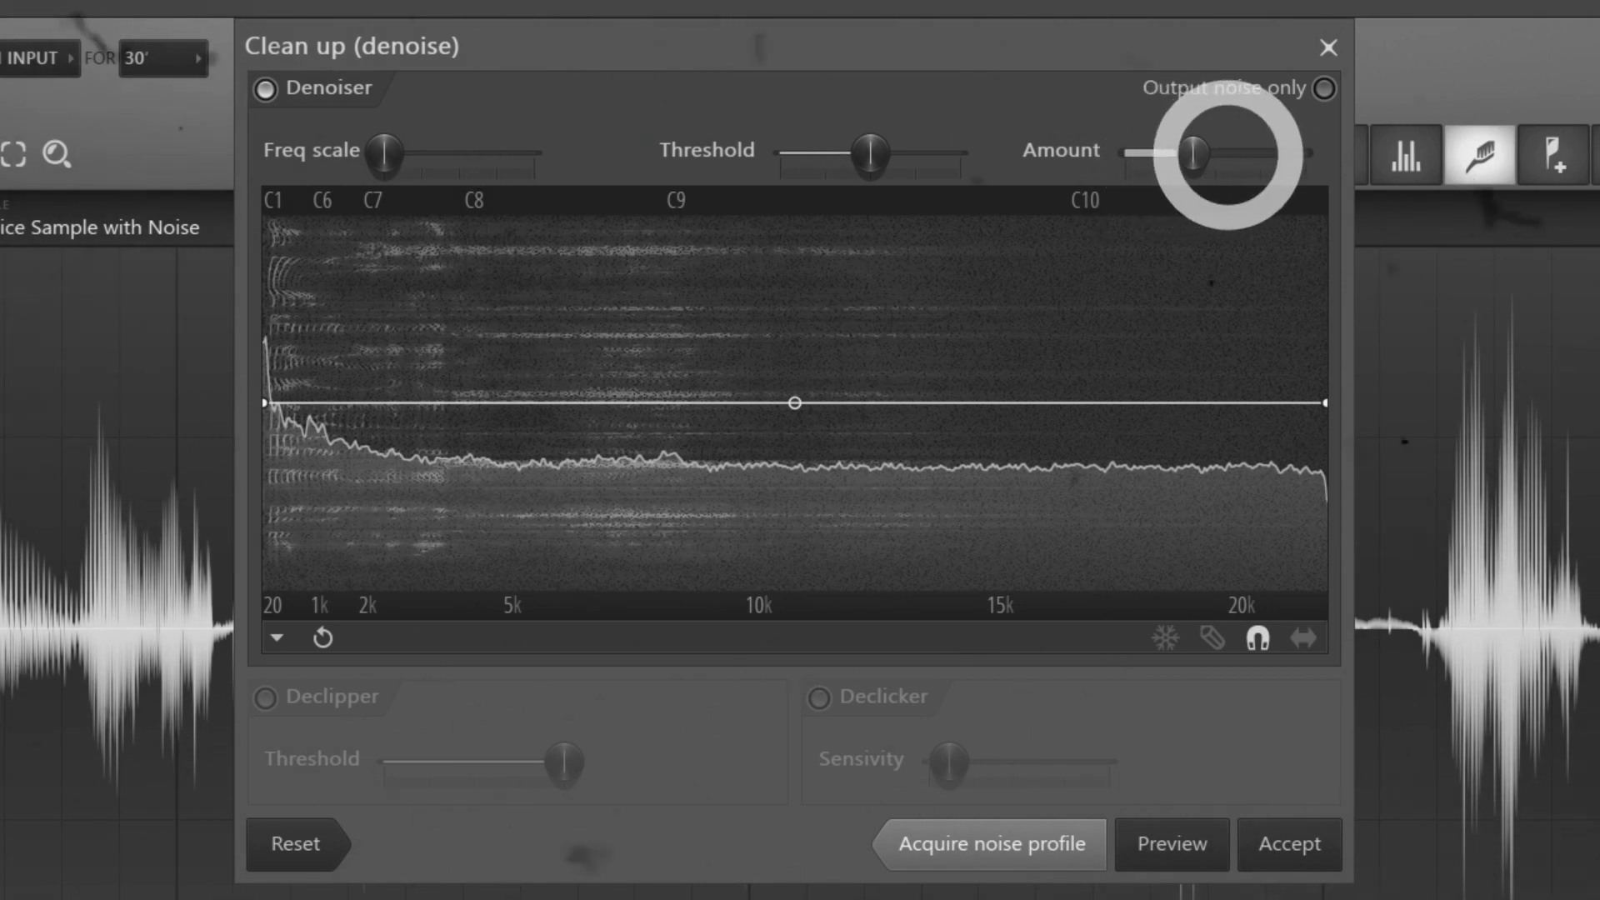
left_click(1188, 837)
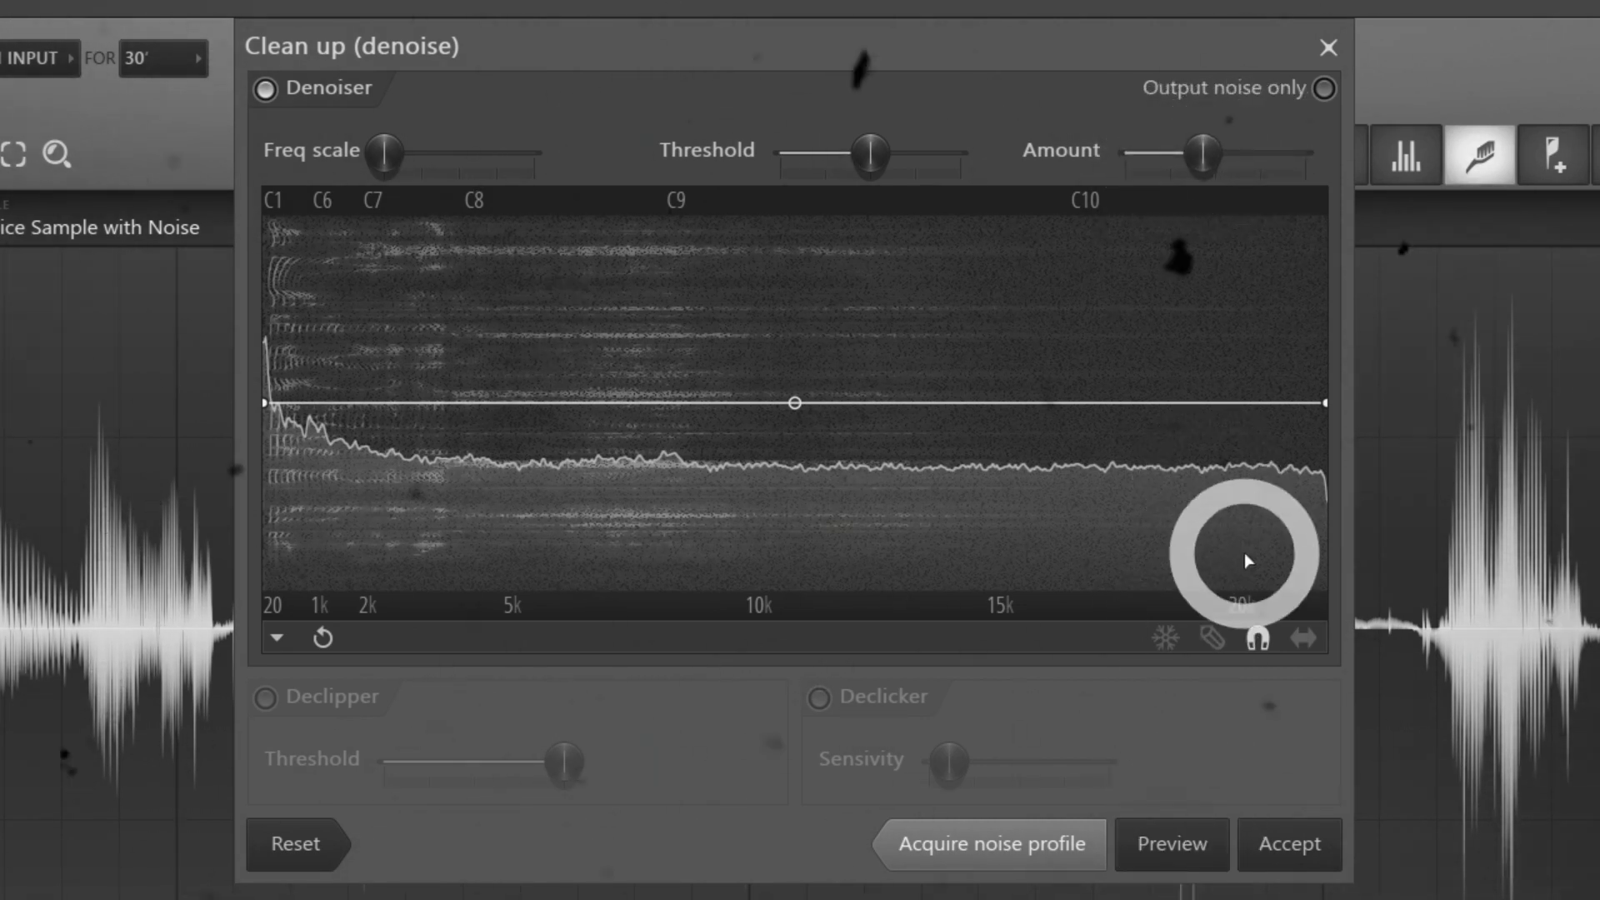
left_click(1206, 171)
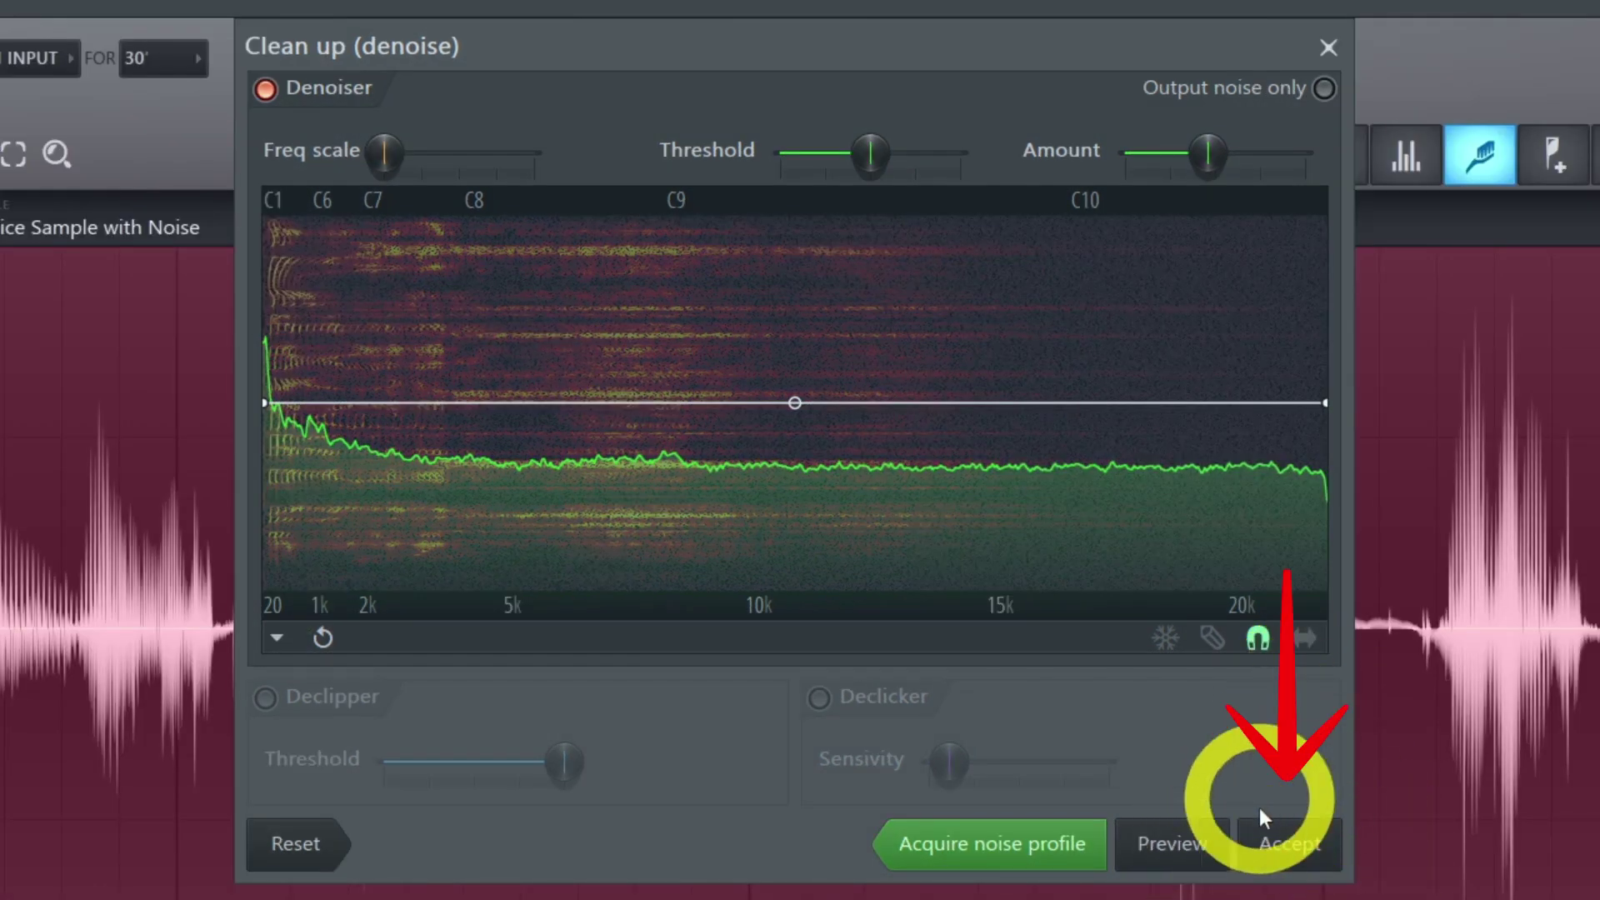
Step: Apply the denoise, play the result, and save it as 'Voice Sample with Noise_2.wav'
left_click(1290, 845)
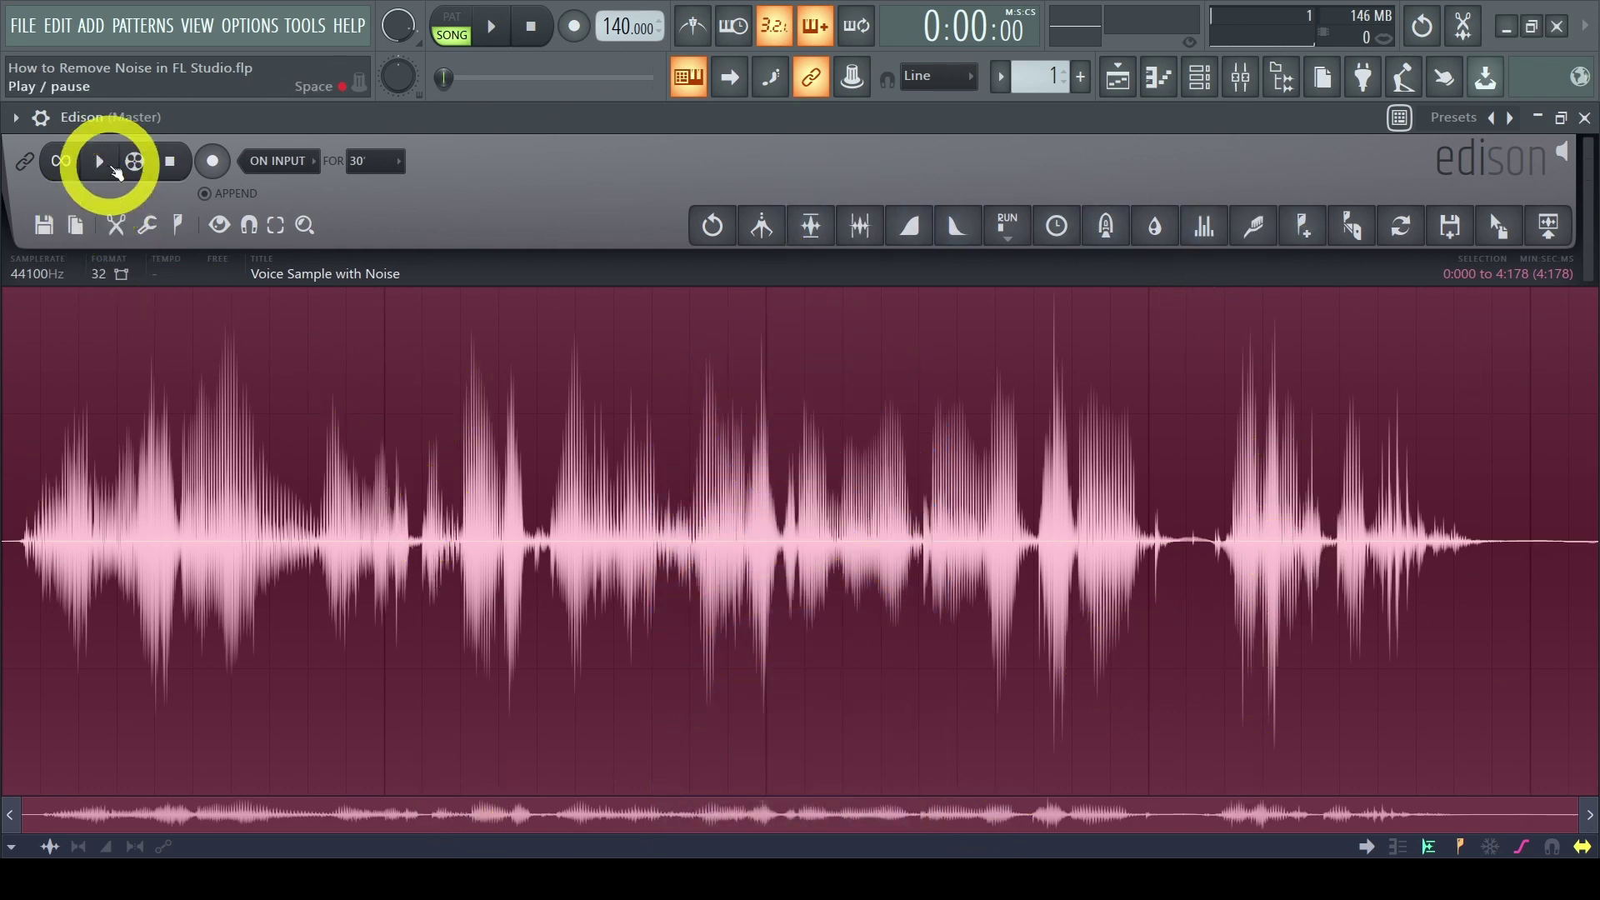
left_click(115, 169)
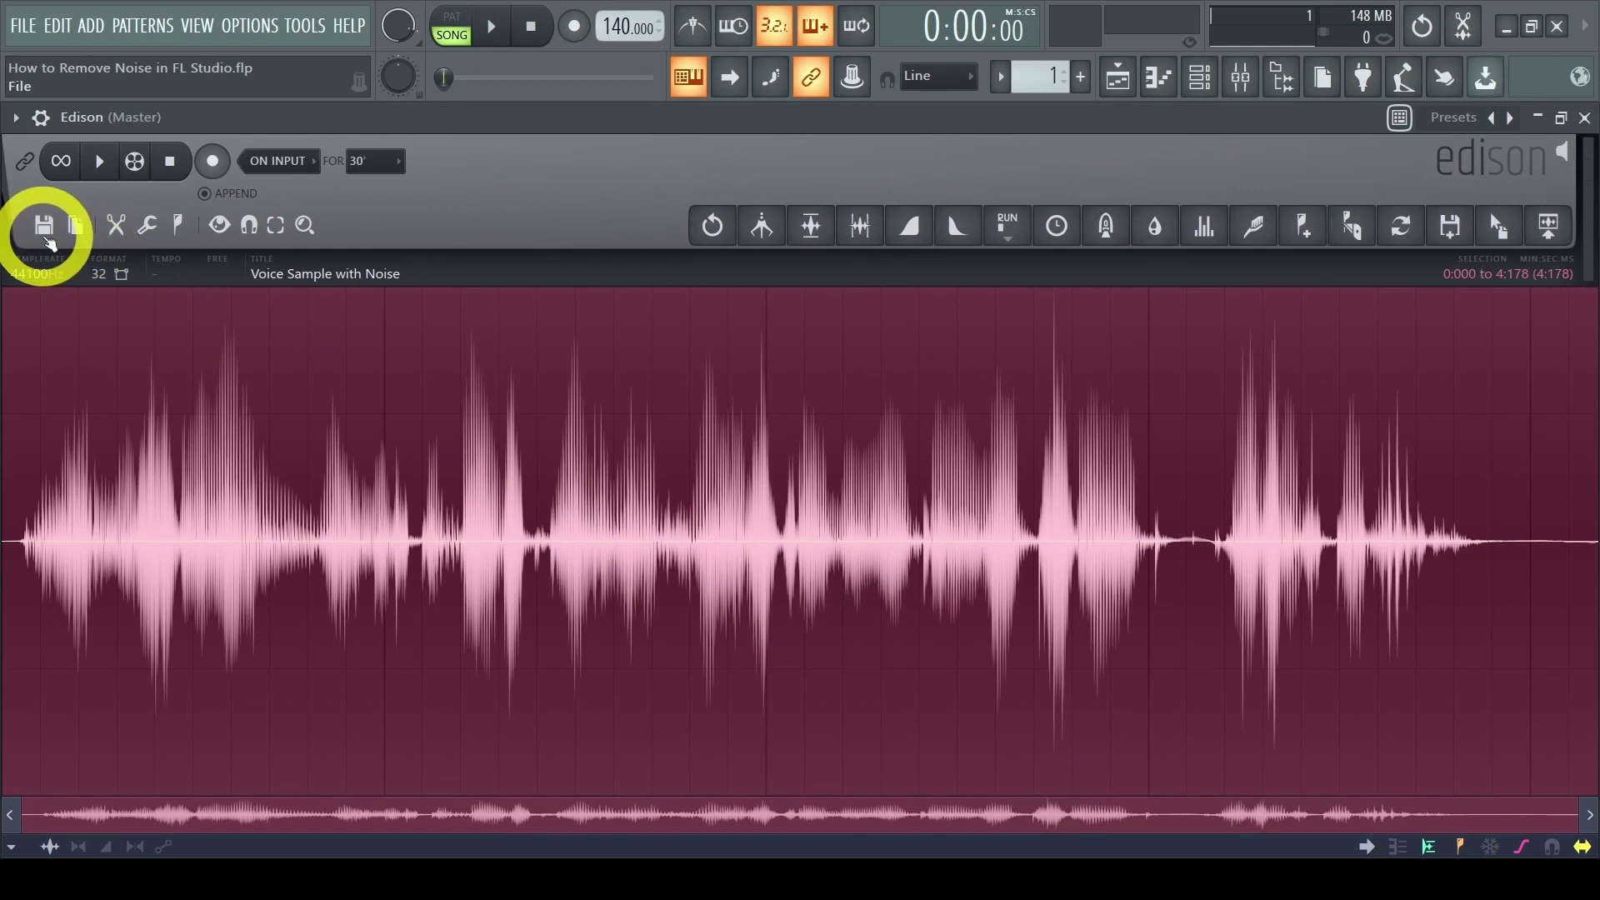
left_click(45, 227)
left_click(104, 318)
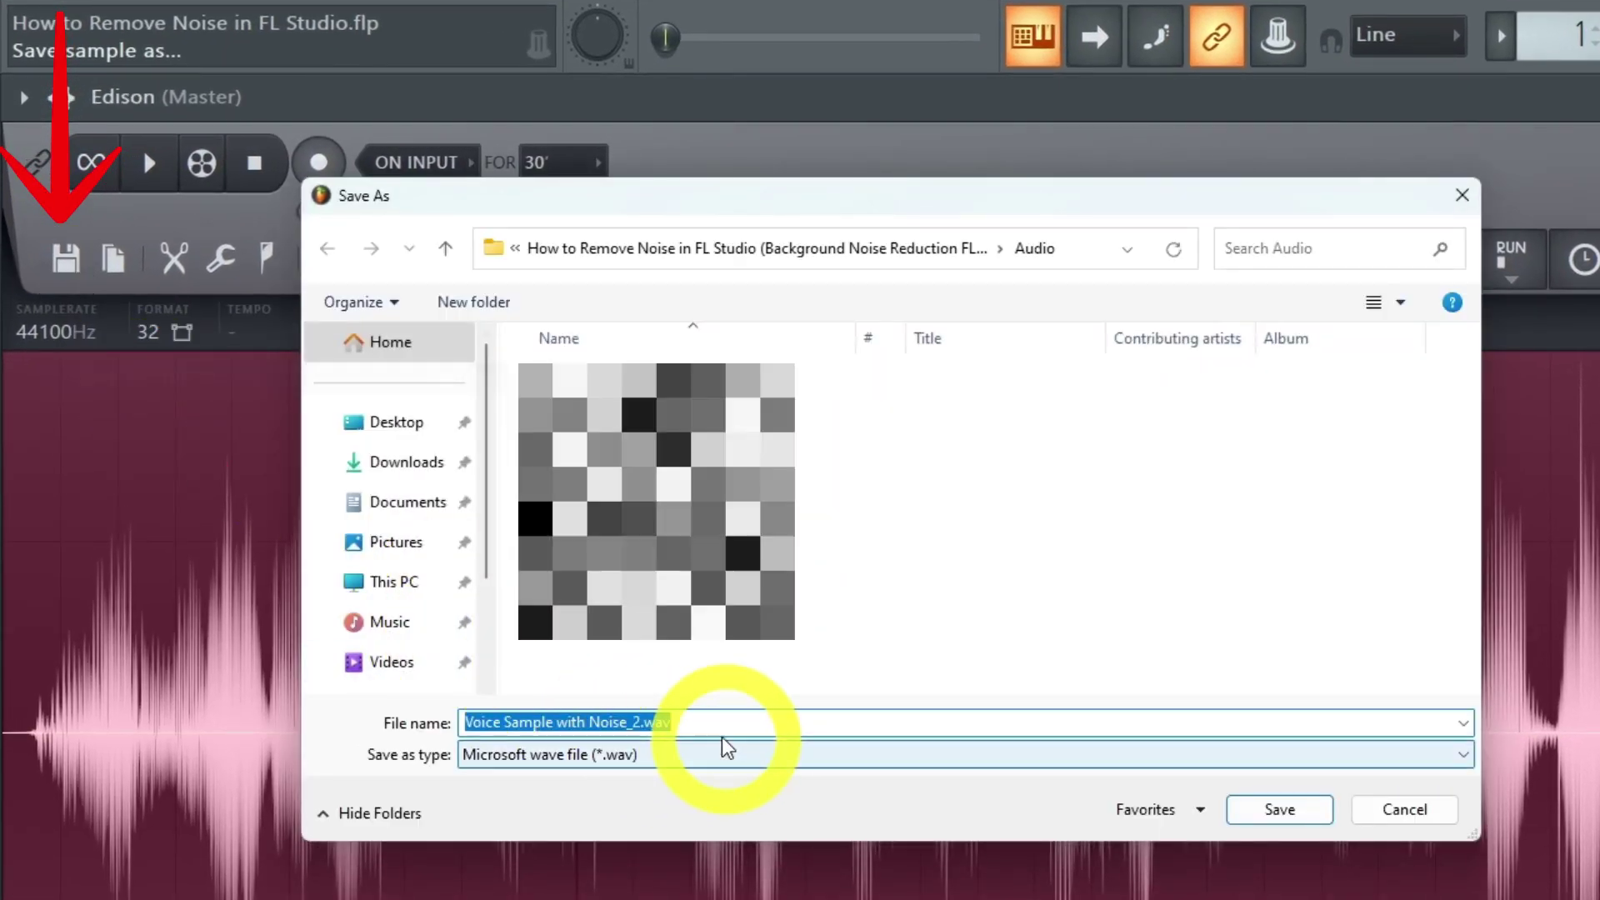
left_click(1274, 810)
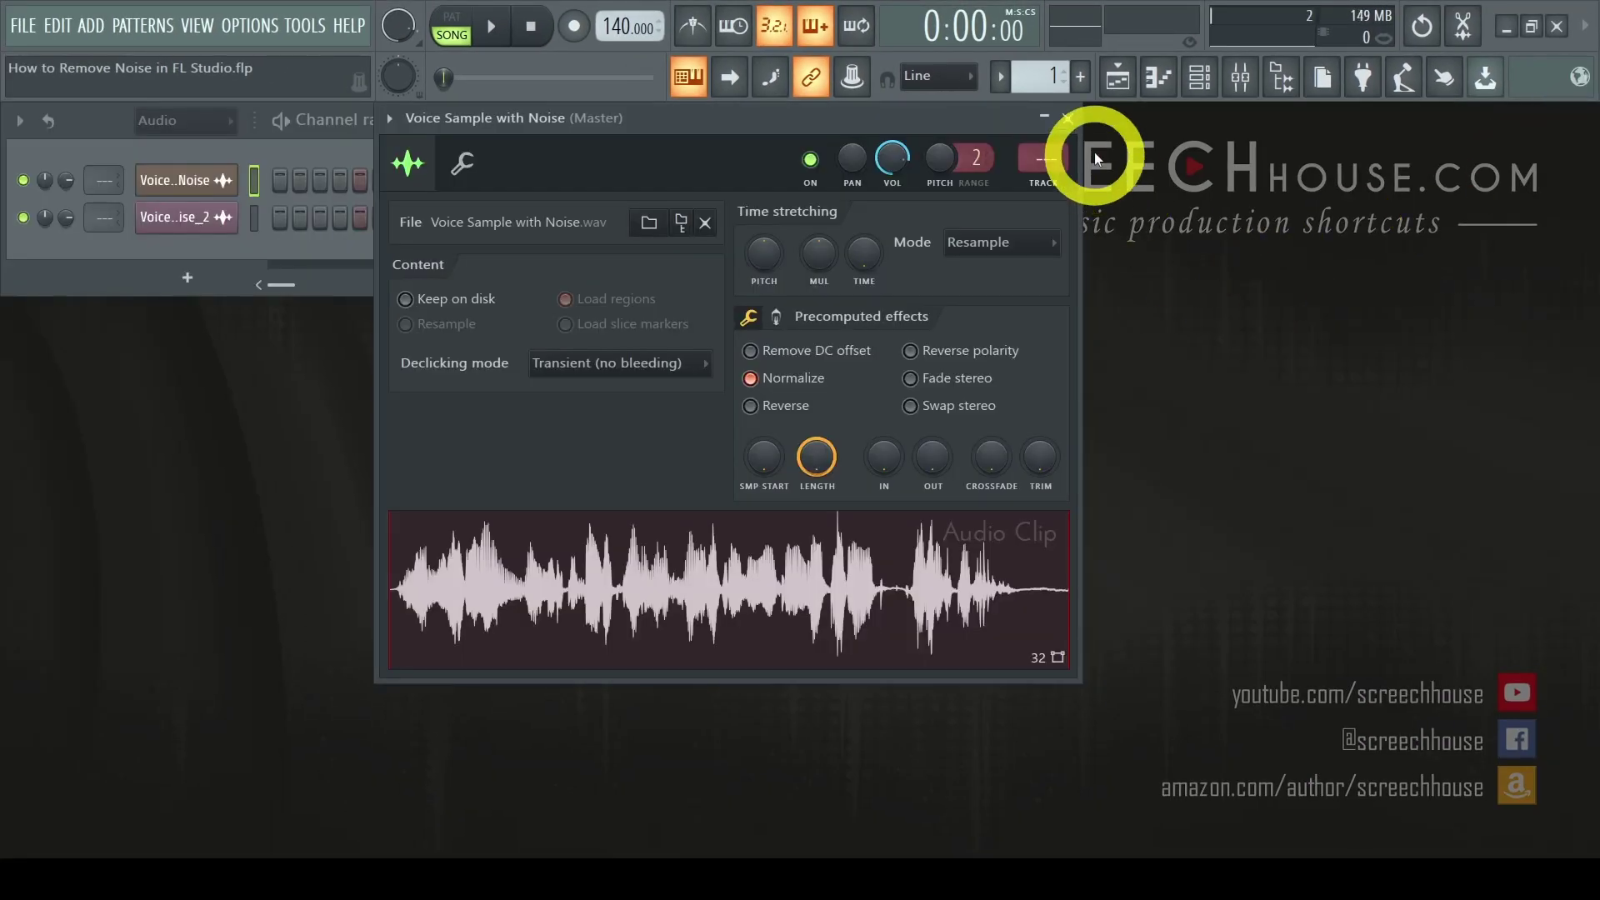
Step: Show the playlist and play both clips to compare the original and denoised voice
left_click(1115, 81)
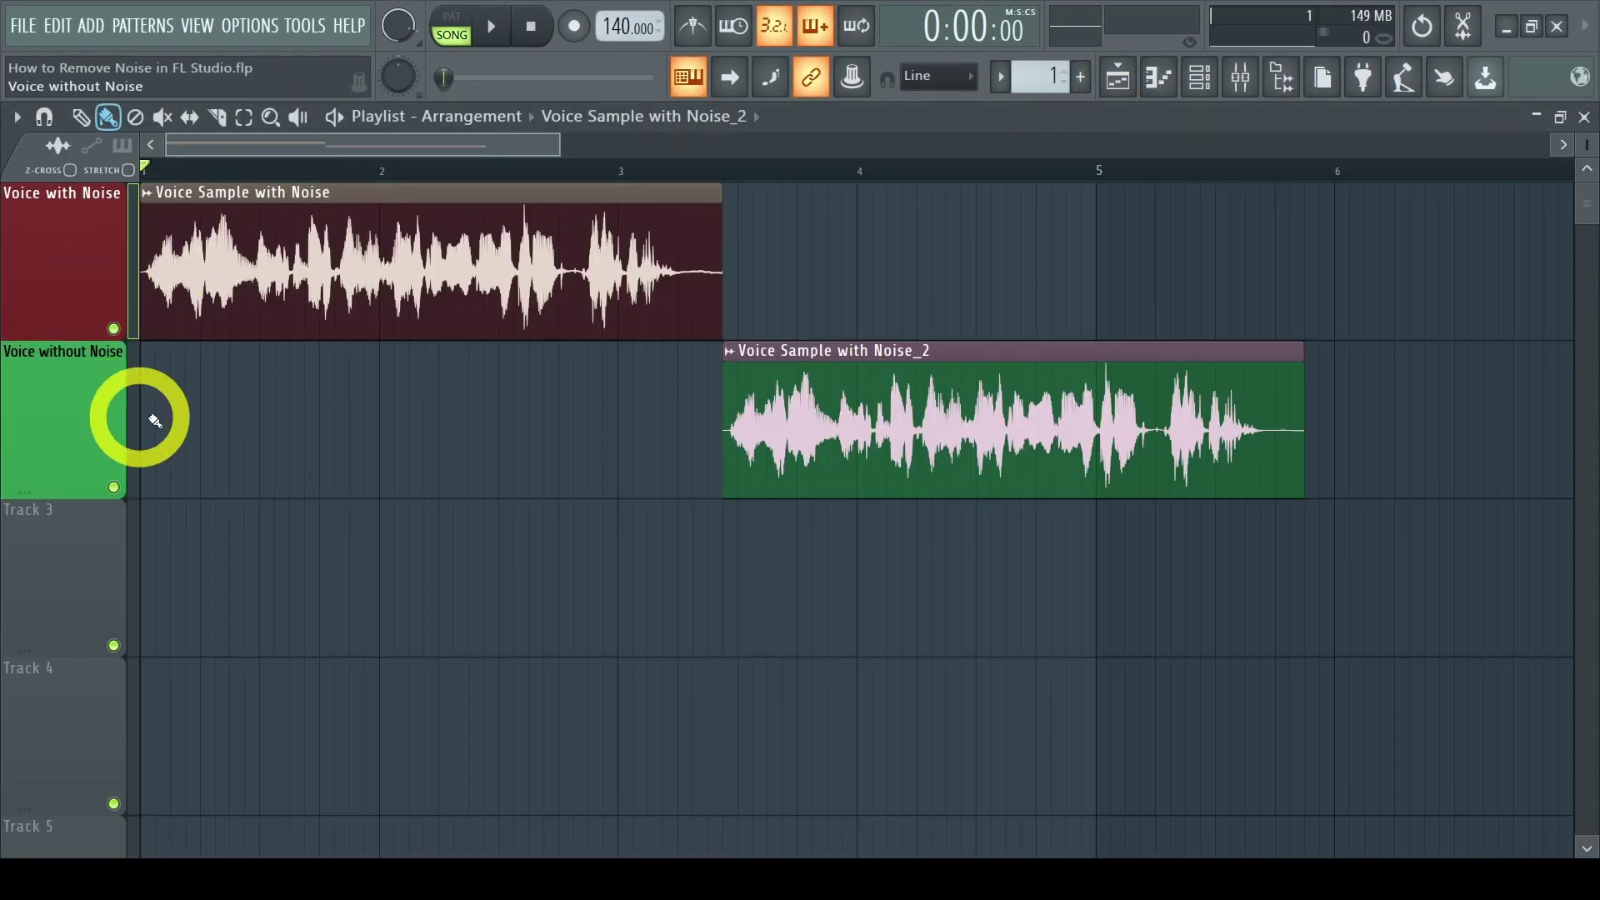
left_click(491, 26)
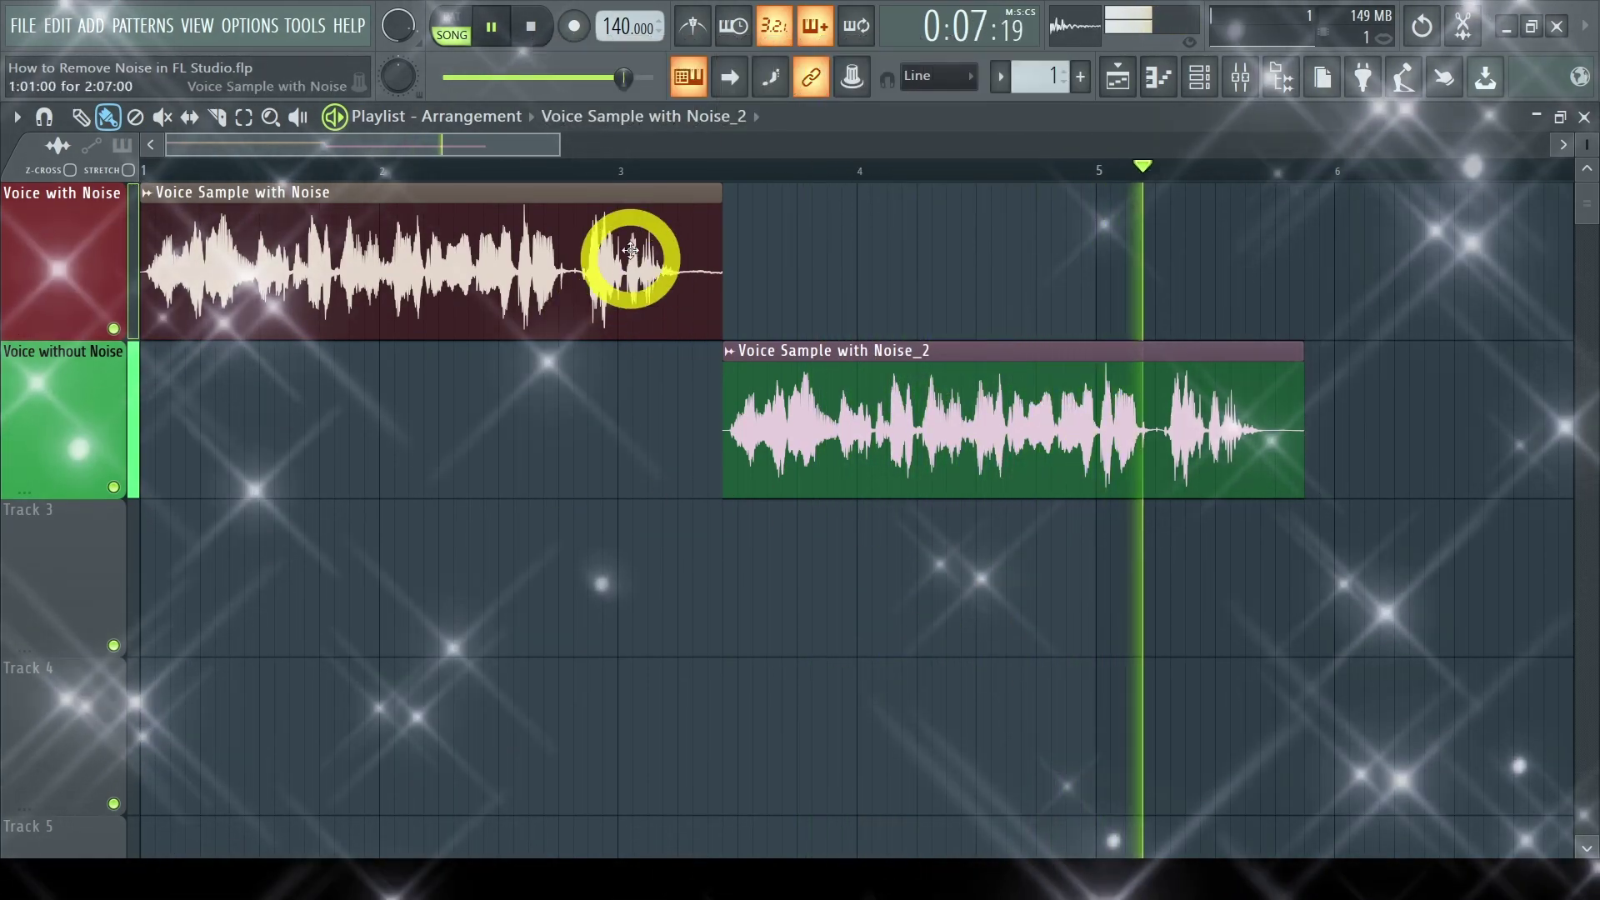
left_click(531, 31)
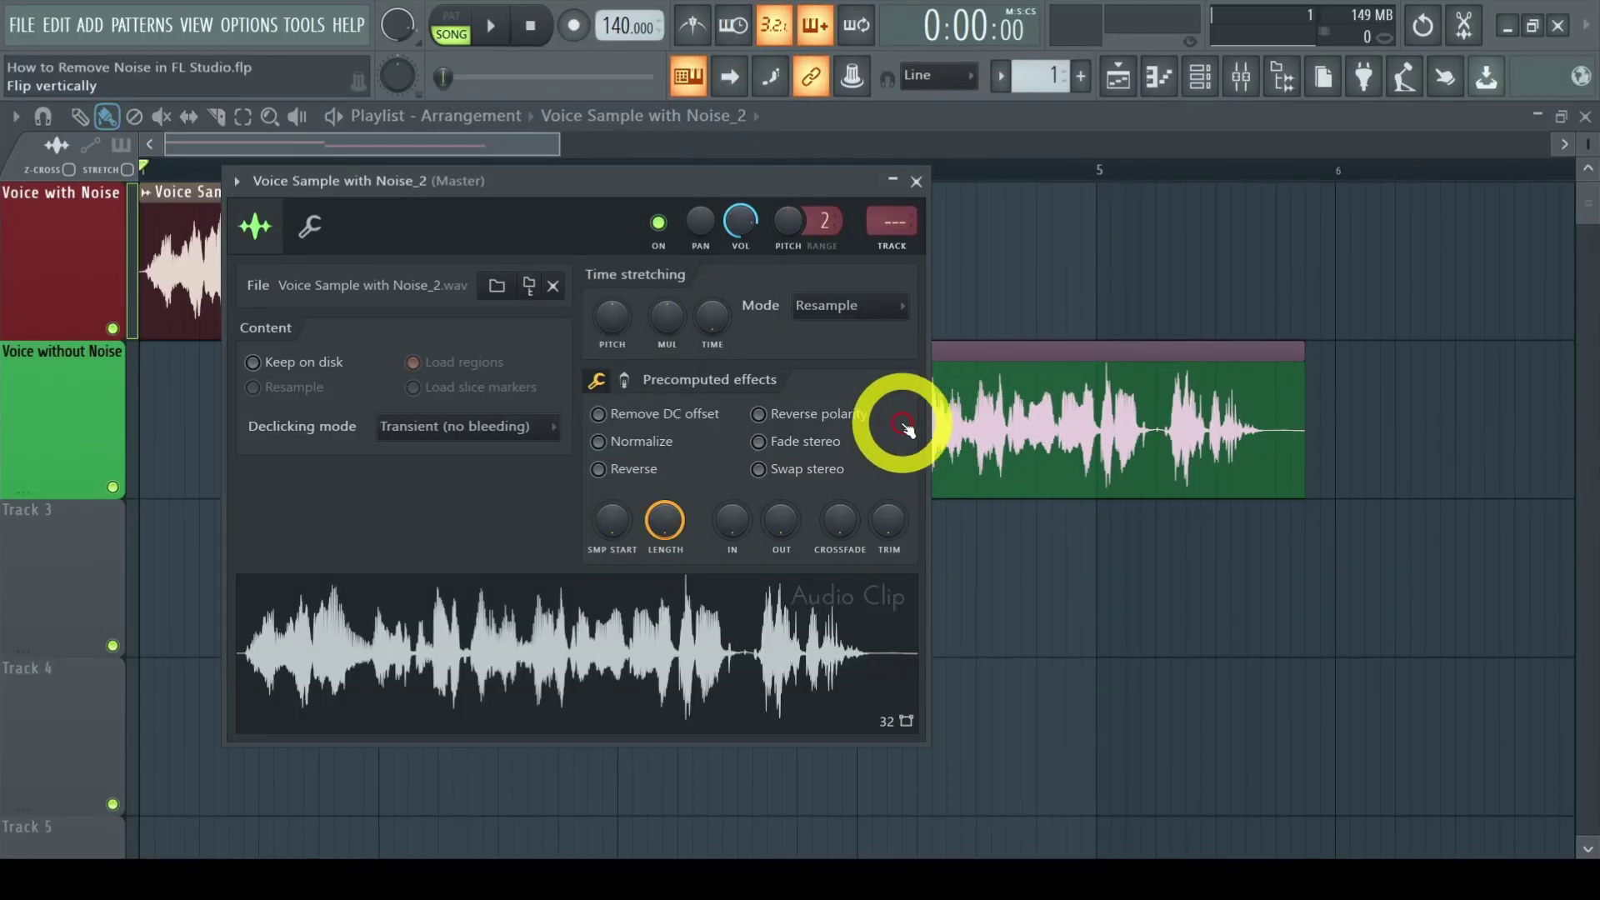
Step: Open Fruity Parametric EQ 2 on Insert 2 and raise its high shelf band
double_click(887, 221)
left_click(839, 220)
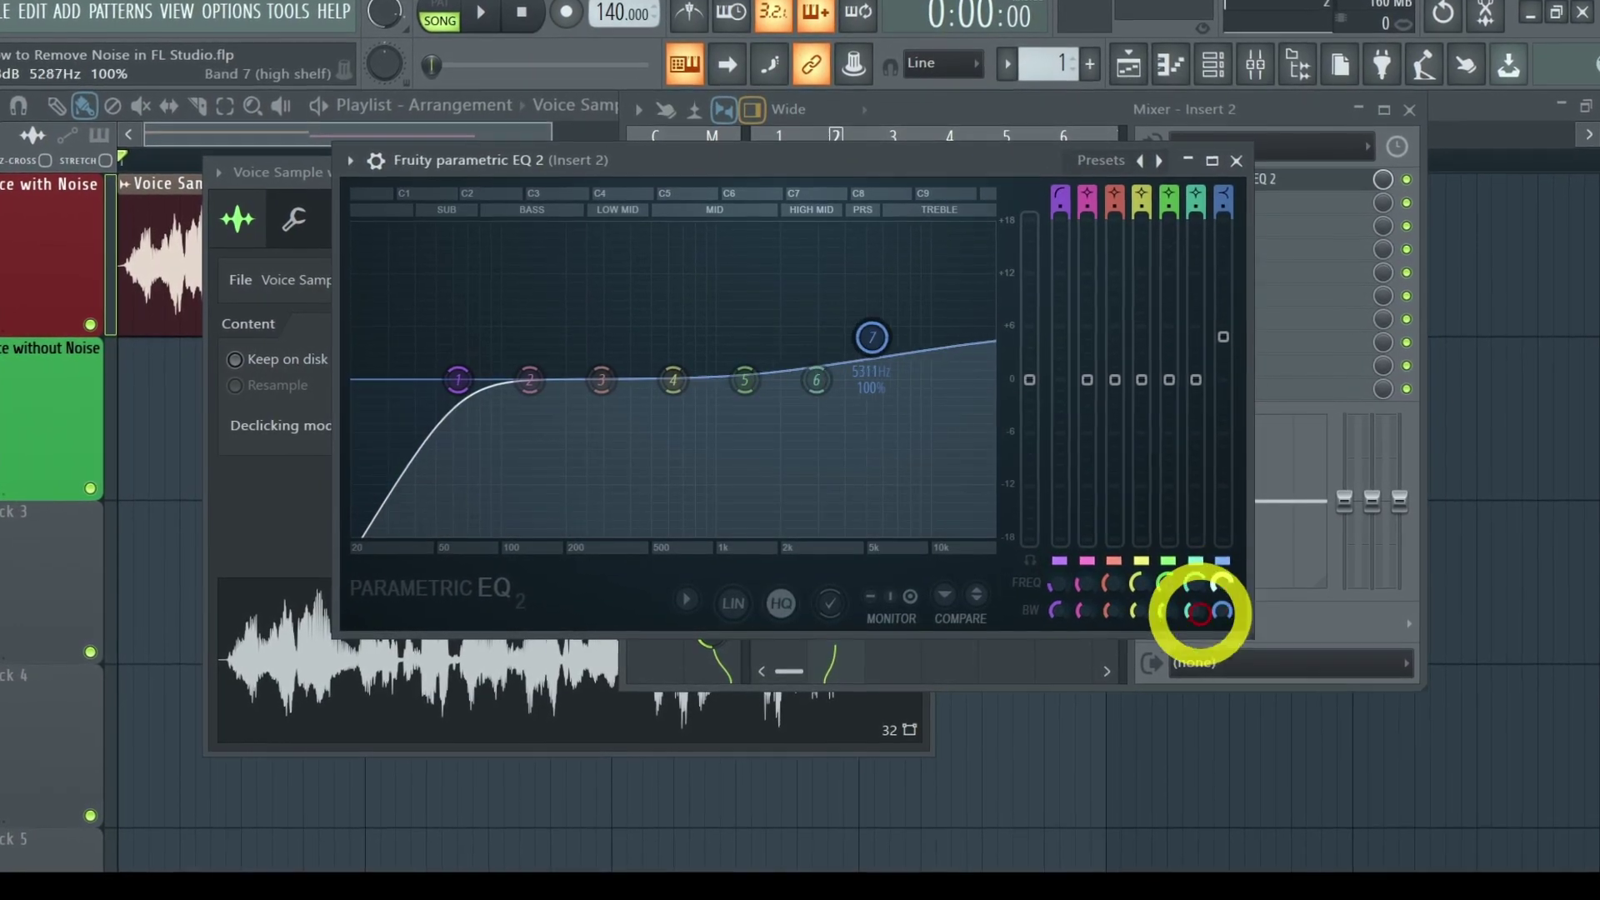
left_click(1228, 165)
Step: Add Fruity Compressor to Insert 2 with -8.5 dB threshold, 2.5:1 ratio and Vintage type
left_click(1182, 224)
left_click(564, 608)
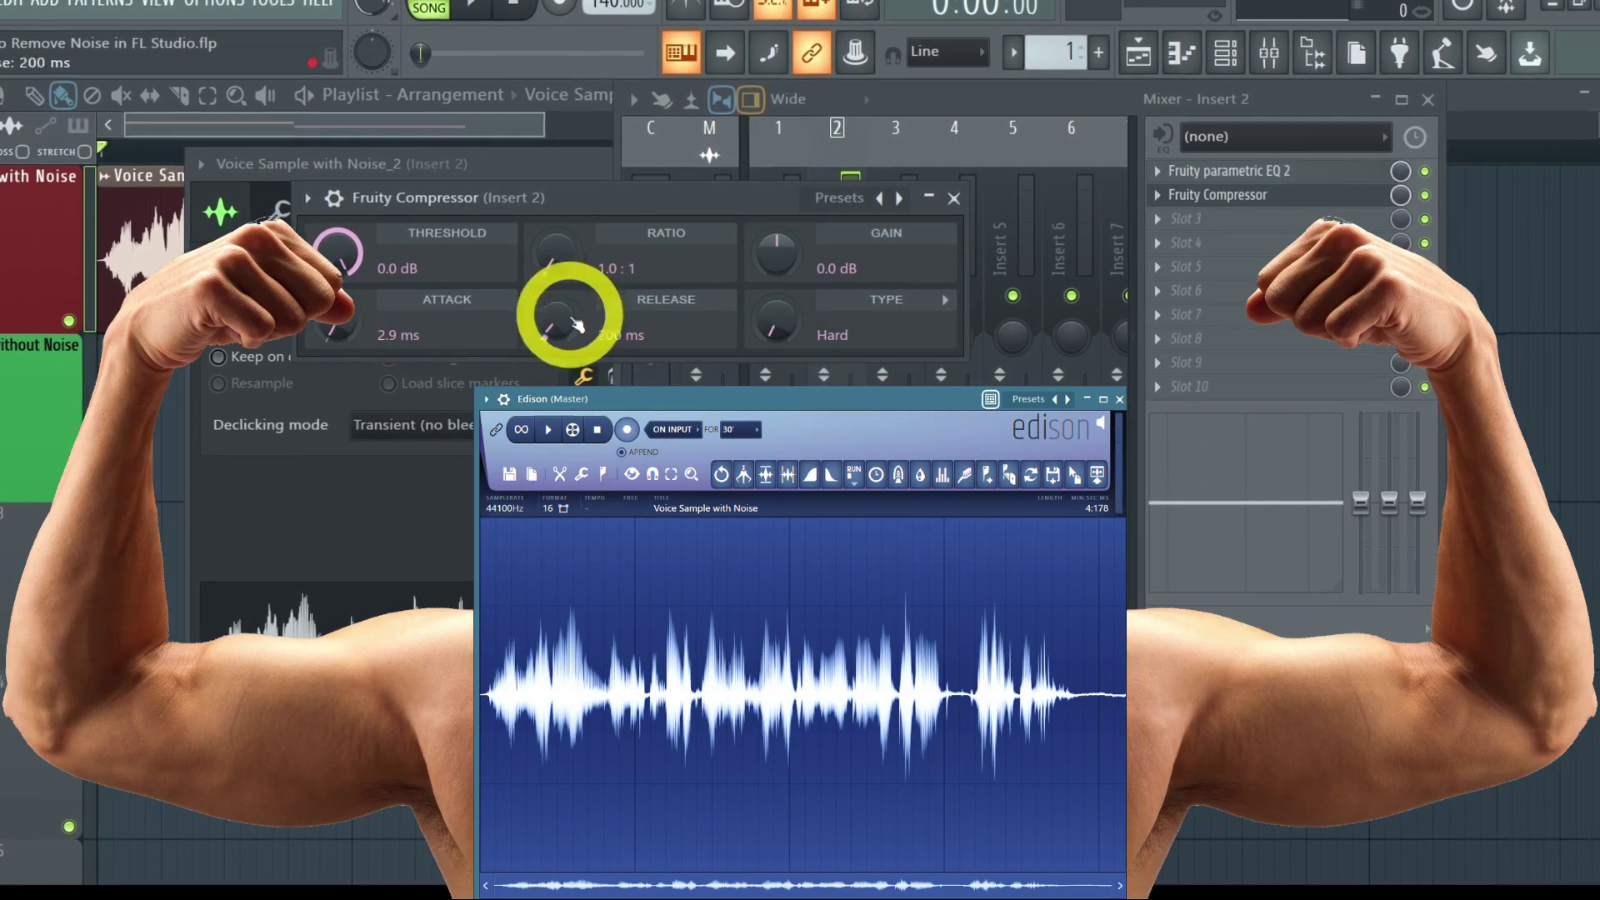
left_click(775, 254)
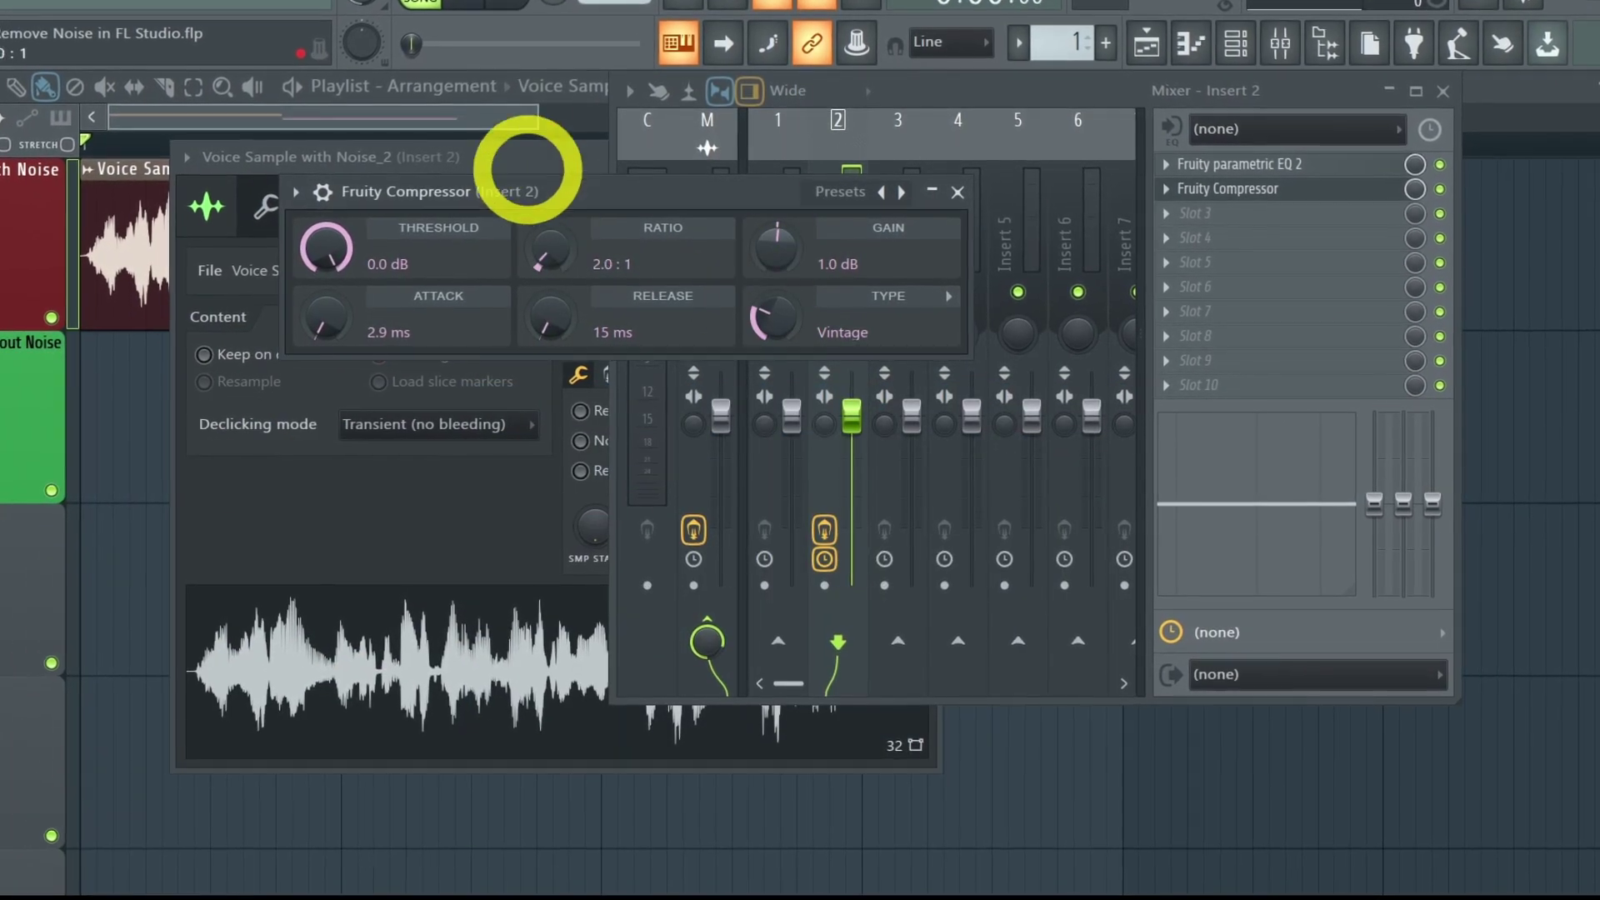
left_click(337, 265)
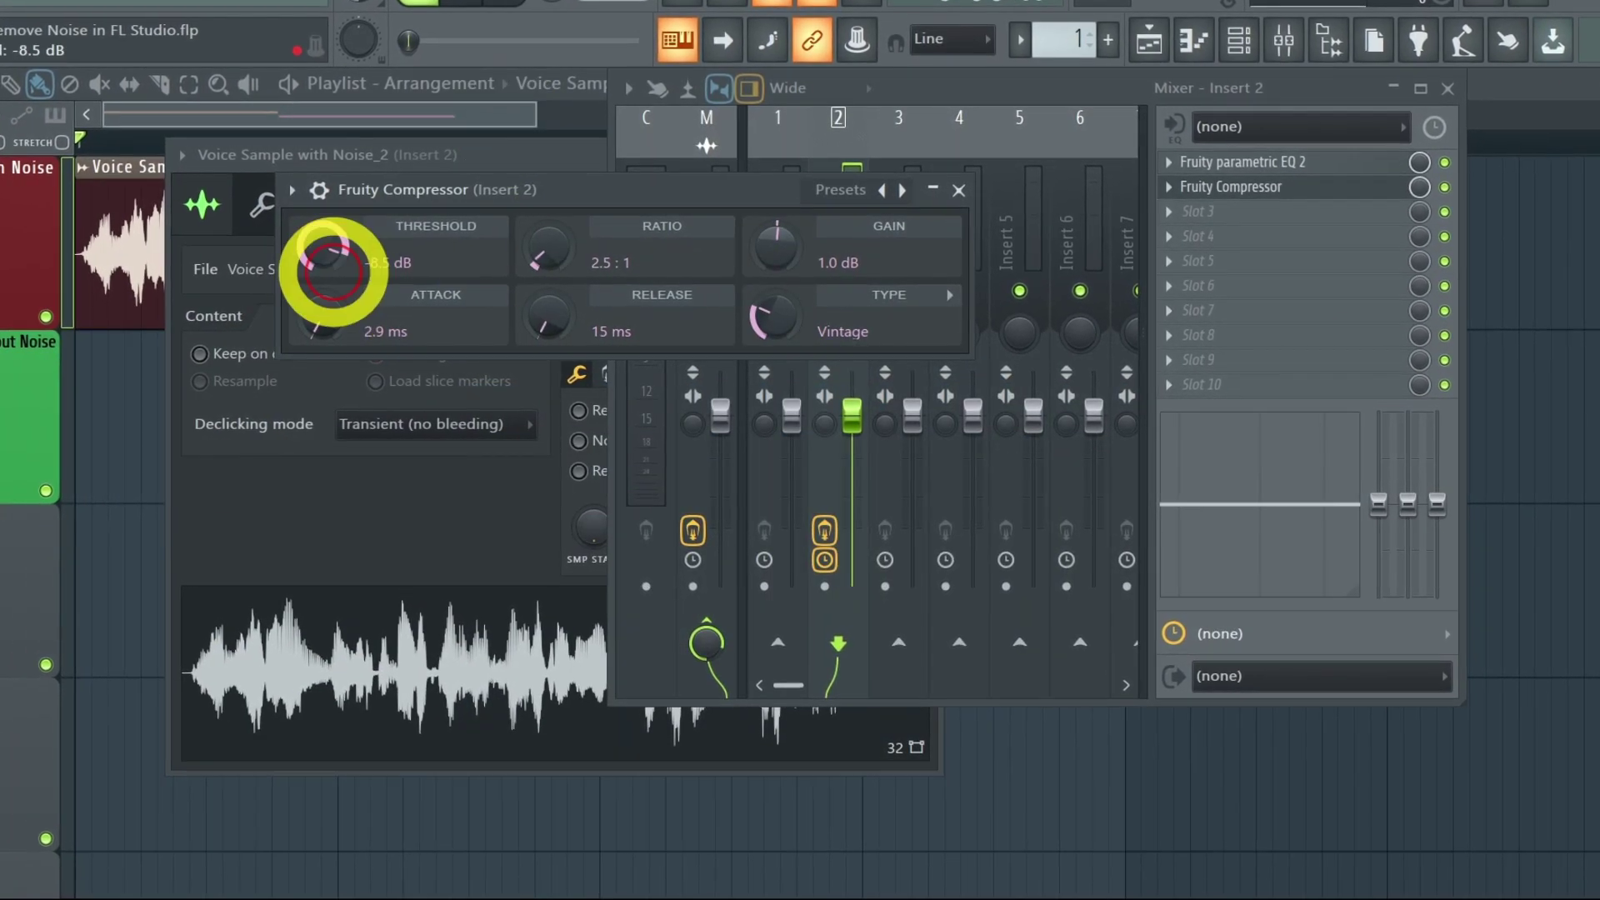